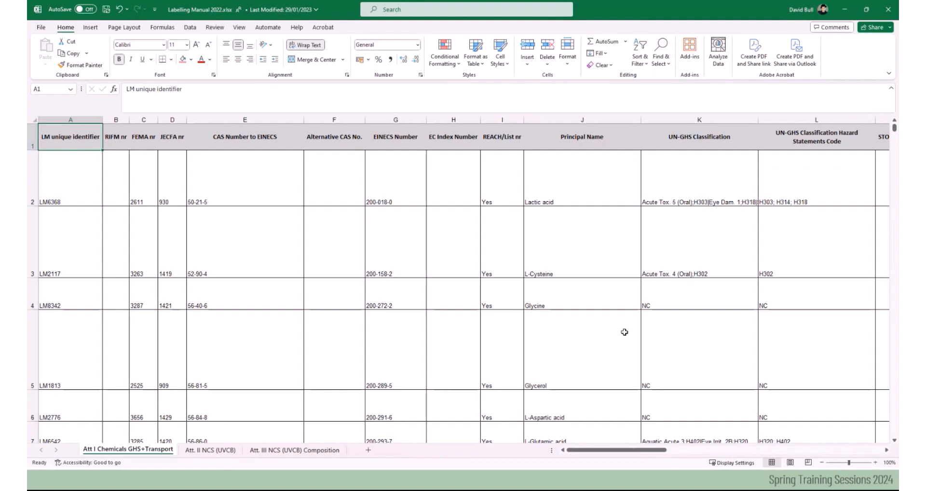
Step: Search the 2022 labelling manual's chemicals sheet for "methylcinnamald" and highlight the aquatic hazard entry in its UN-GHS classification
left_click(612, 340)
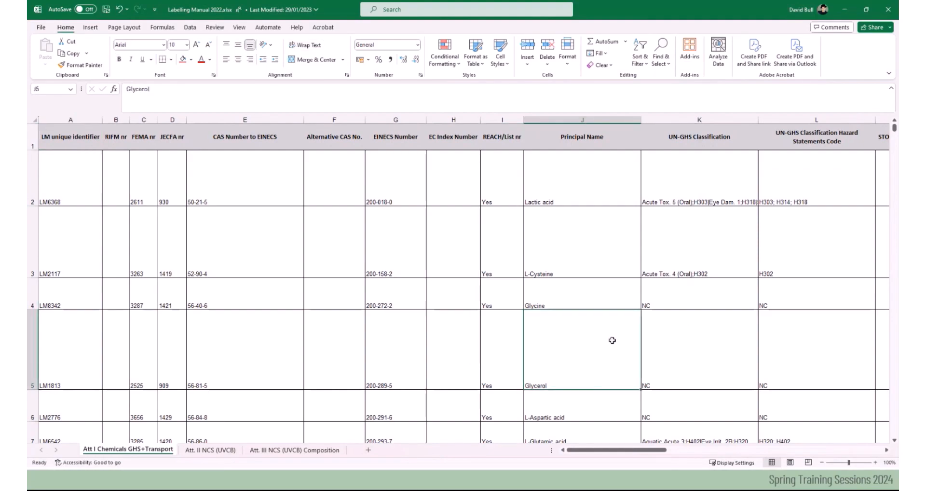
key("ctrl+f")
type("me")
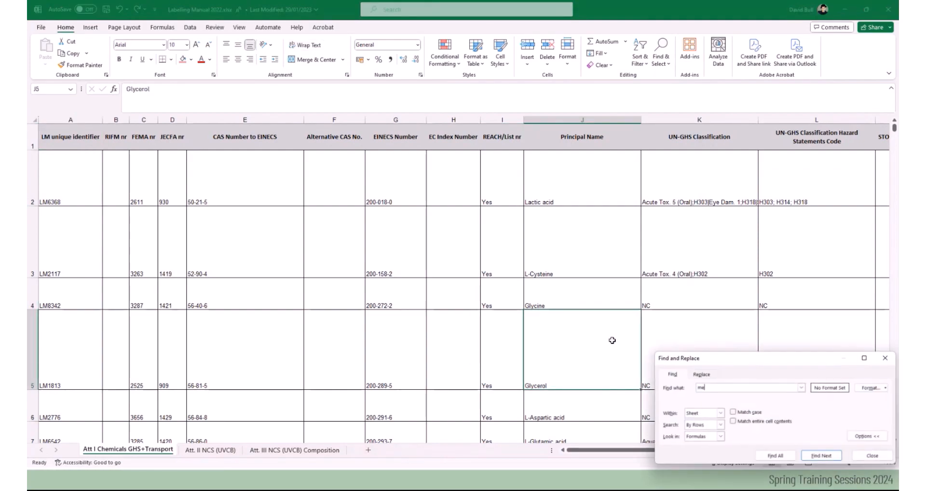
type("thylcinnamald")
key("Return")
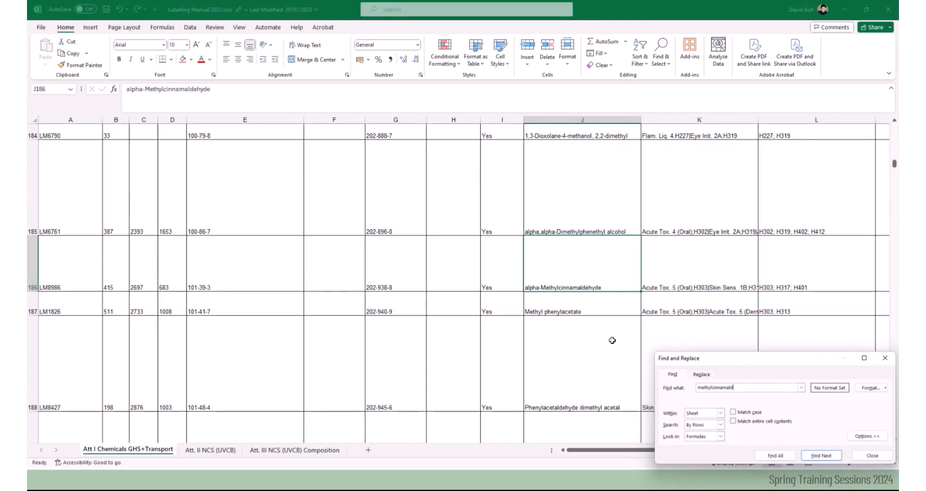
left_click(711, 272)
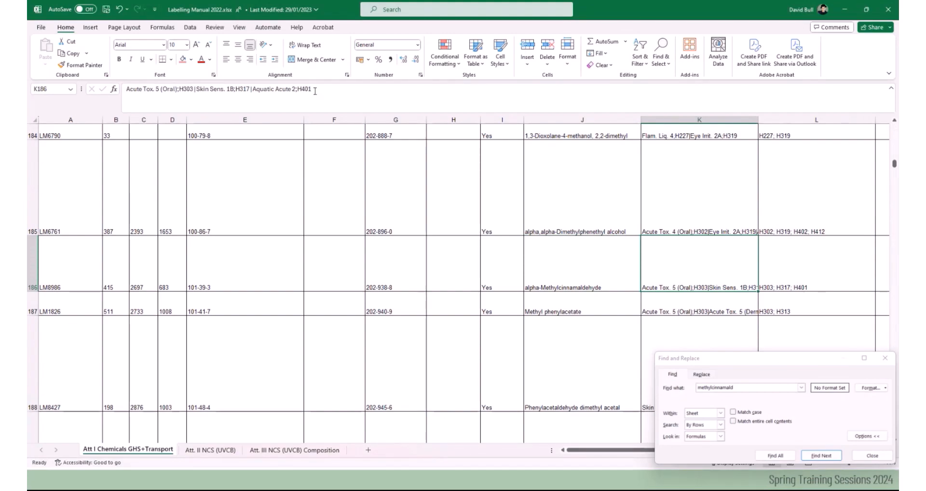
left_click_drag(314, 90, 253, 91)
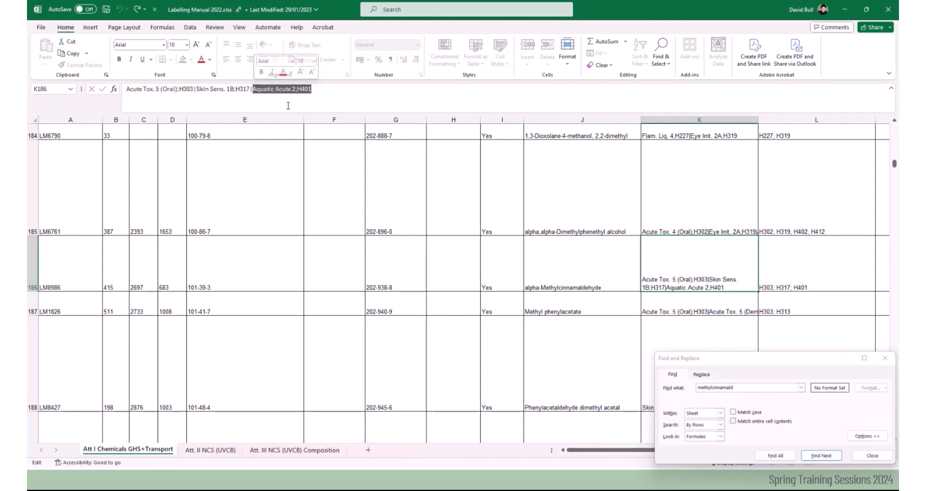
left_click(862, 456)
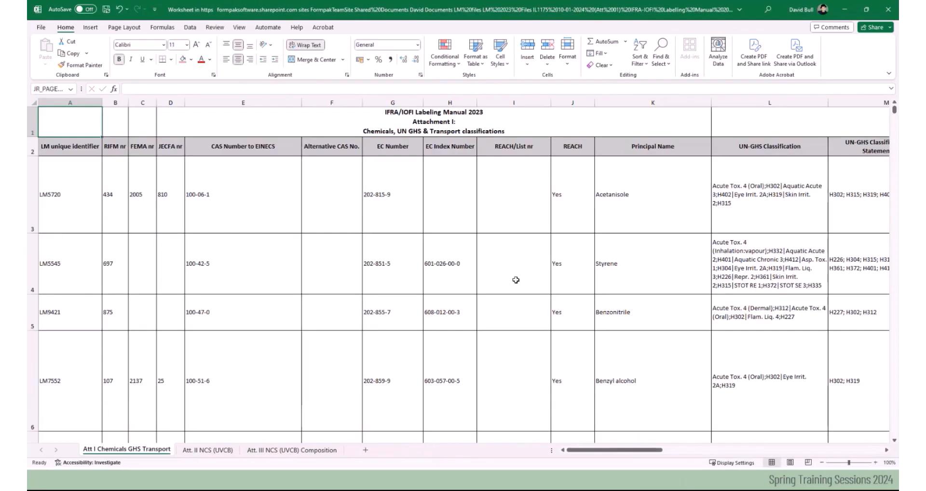
Step: Find "methylcinnamald" in the 2023 labelling manual workbook and highlight the aquatic hazard entries in its UN-GHS classification
left_click(497, 317)
key("ctrl+f")
key("Return")
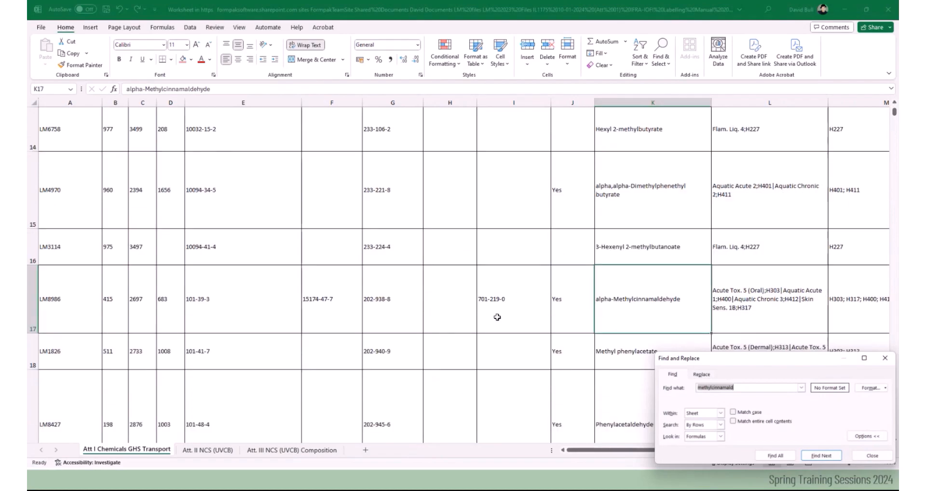
left_click(783, 309)
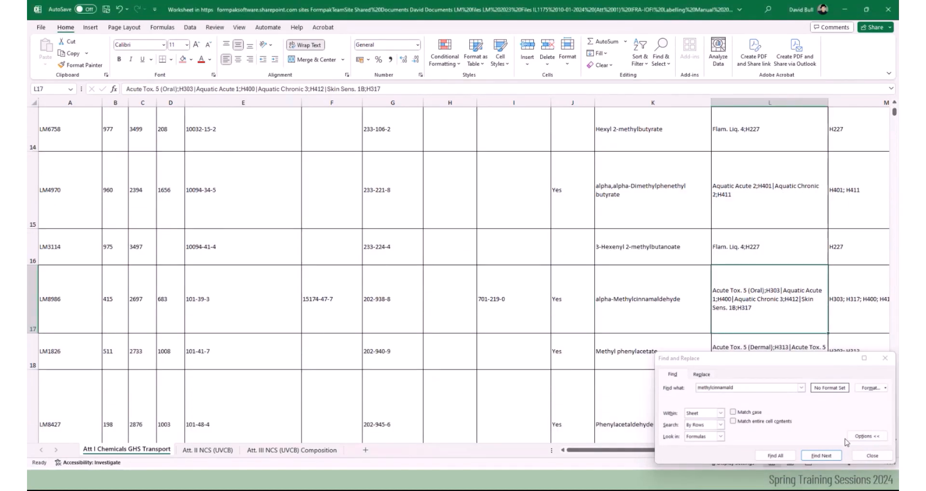
left_click(872, 455)
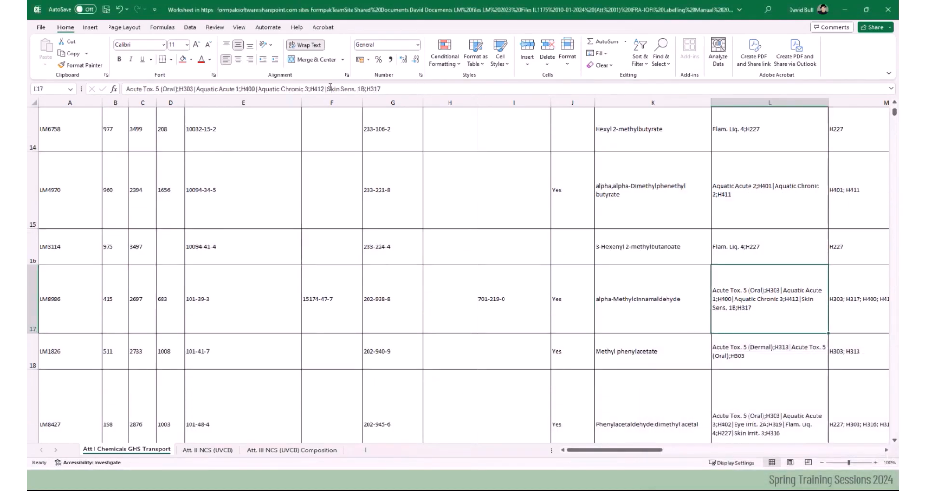
left_click_drag(325, 88, 196, 87)
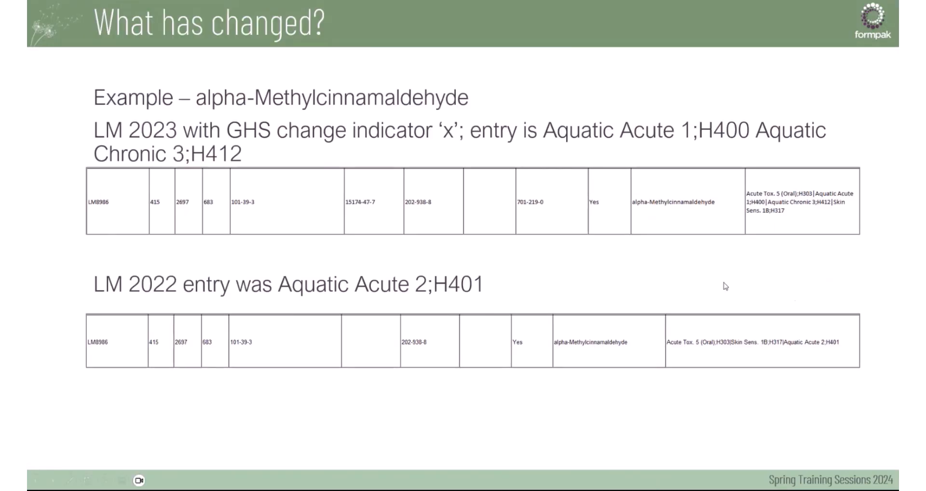
Step: Switch to FORMPAK, filter the navigation tree by "modify a raw" and open the Modify a Raw Material task
key("Right")
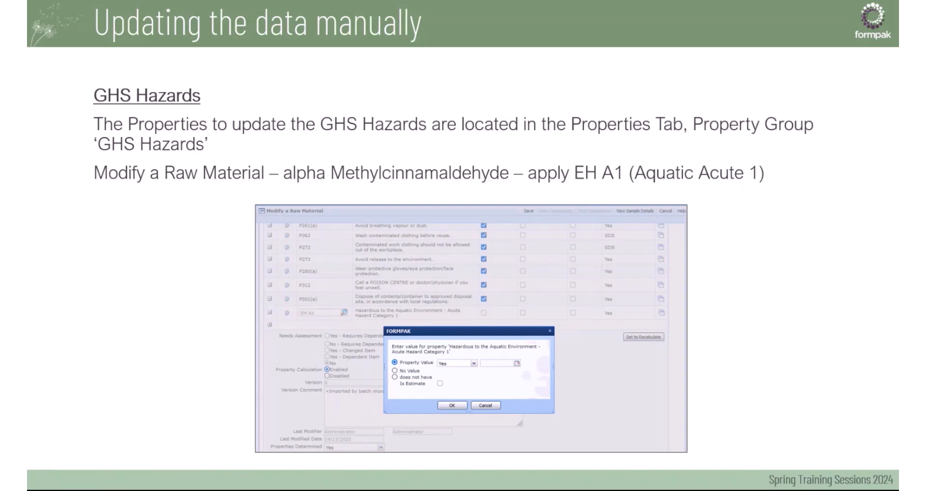
key("alt+Tab")
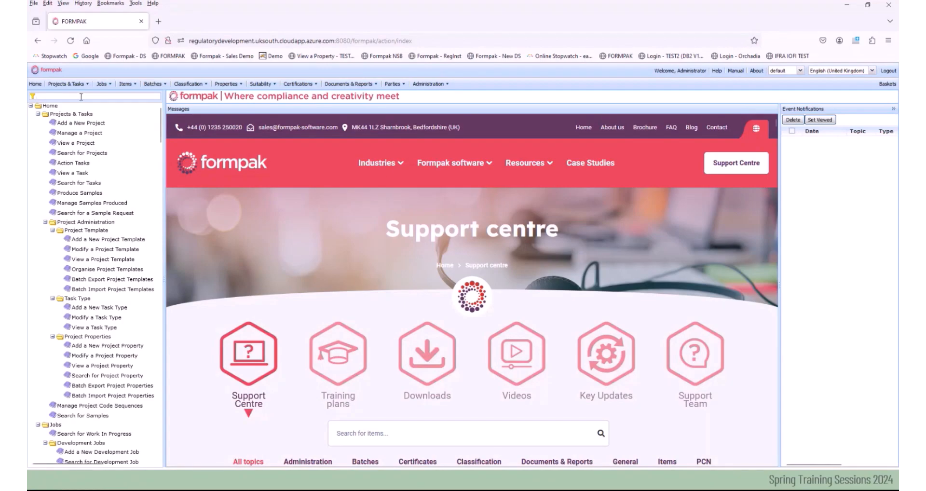
left_click(81, 97)
type("modify")
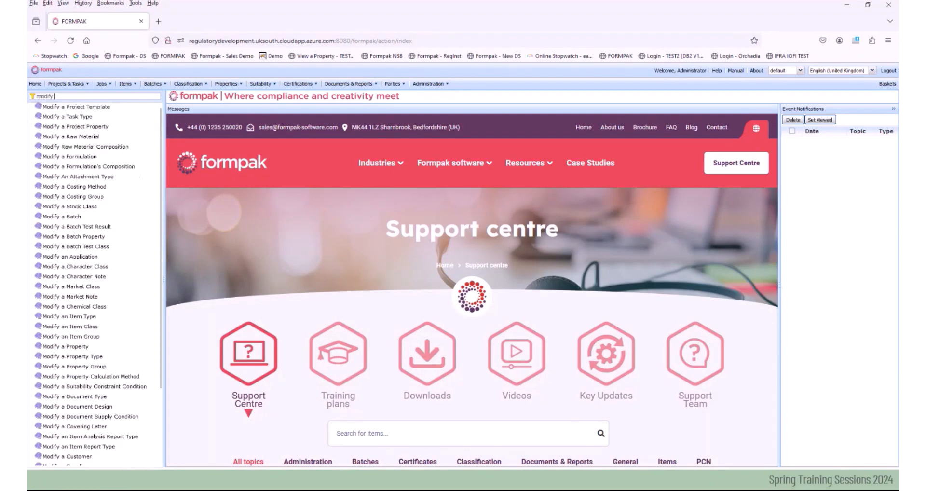
type(" a raw")
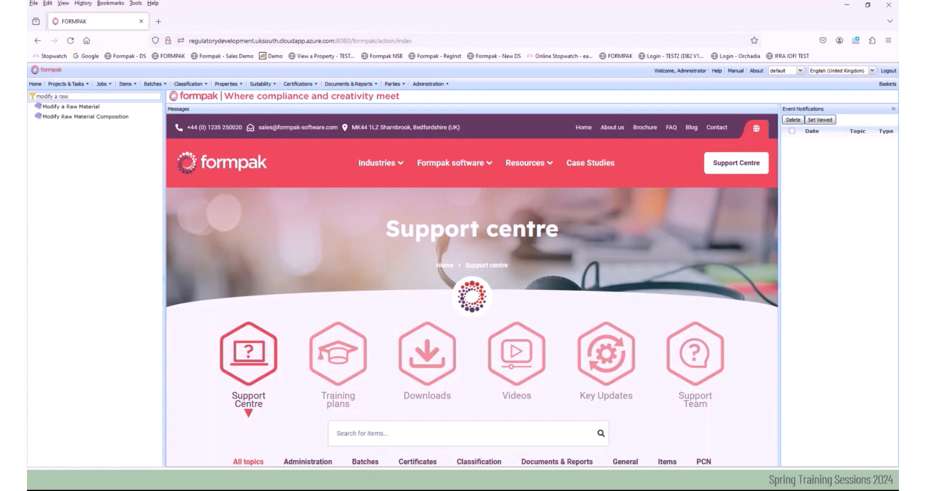
left_click(70, 107)
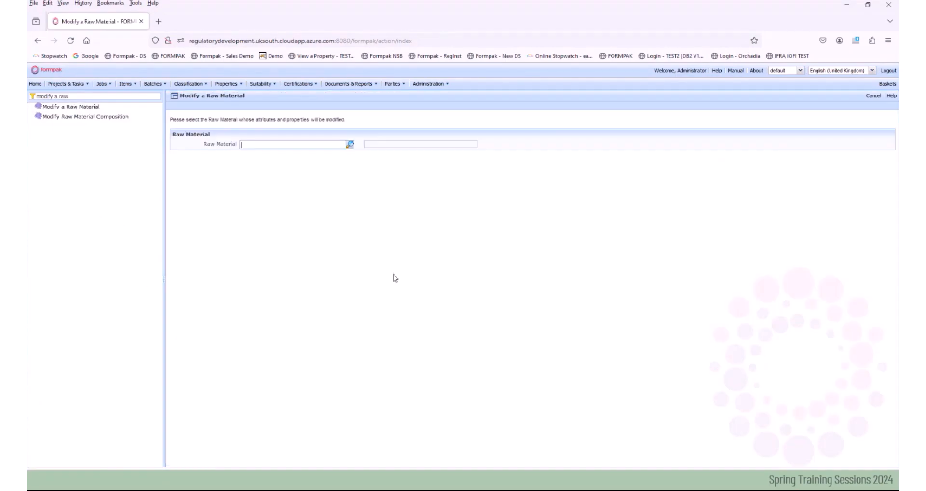
Step: Look up raw materials by "meth0" and load alpha-Methylcinnamaldehyde with code METH001AM for modification
type("methyl")
key("BackSpace")
key("BackSpace")
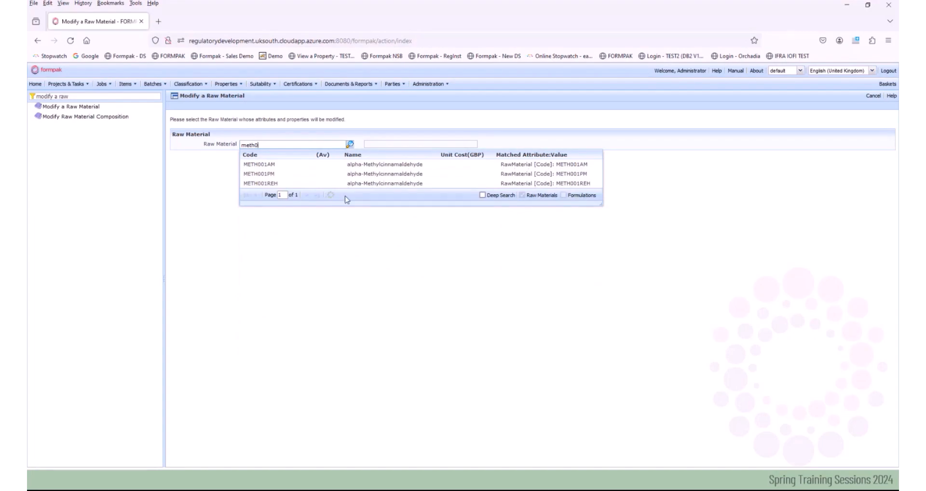
left_click(311, 173)
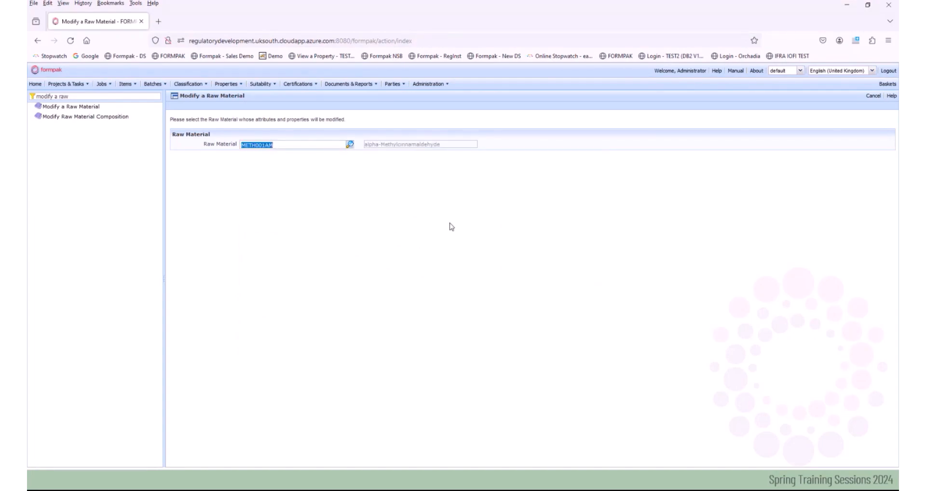
key("Return")
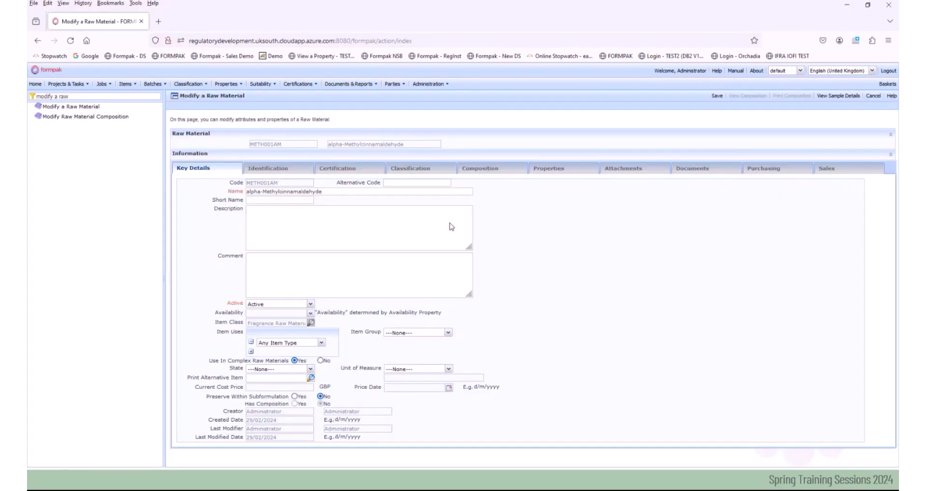
Step: Show the raw material's GHS Hazards property group and check the GHS Hazard Data Source value
left_click(554, 172)
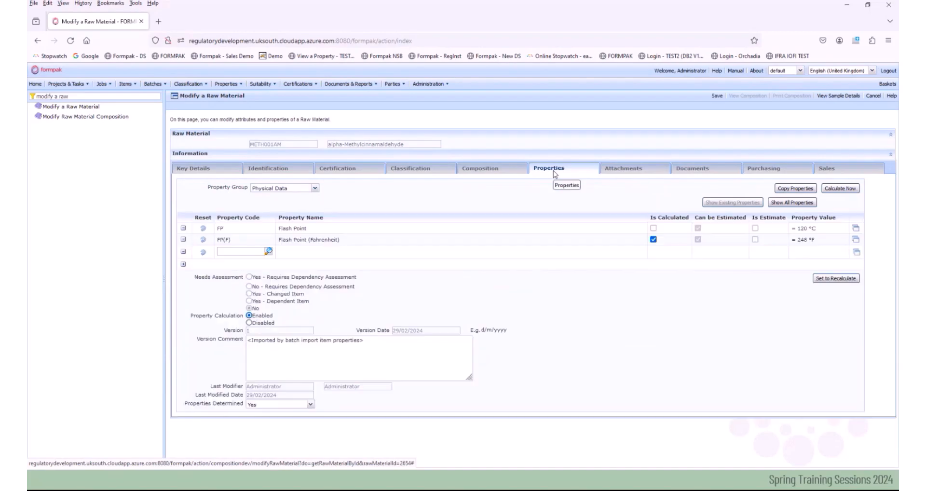
left_click(315, 189)
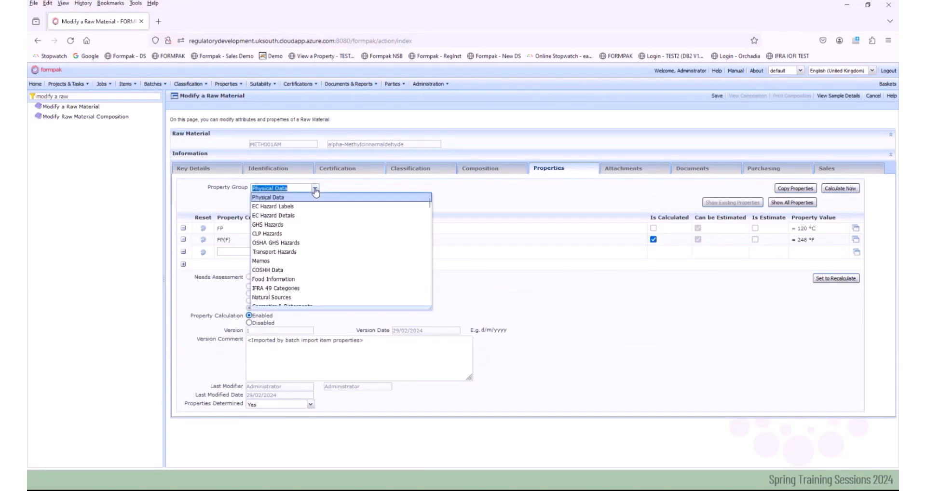
type("GHS Hazards")
key("Return")
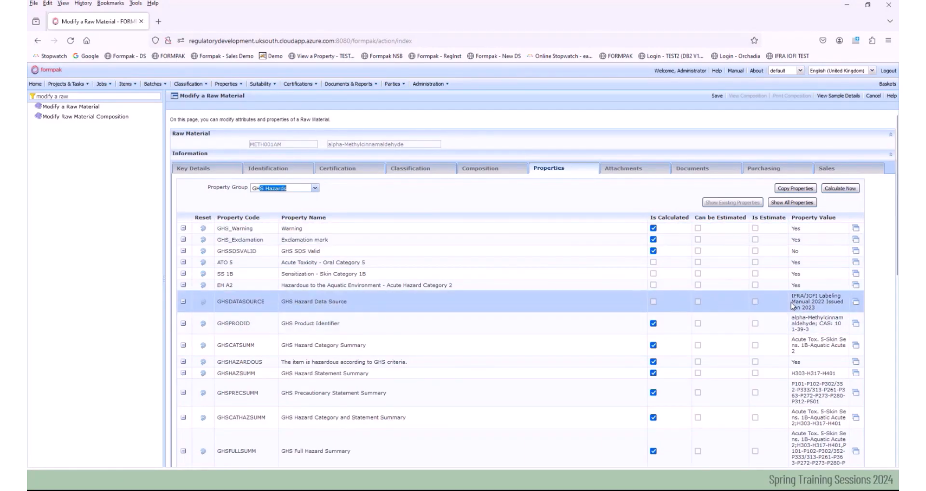
left_click_drag(791, 300, 823, 310)
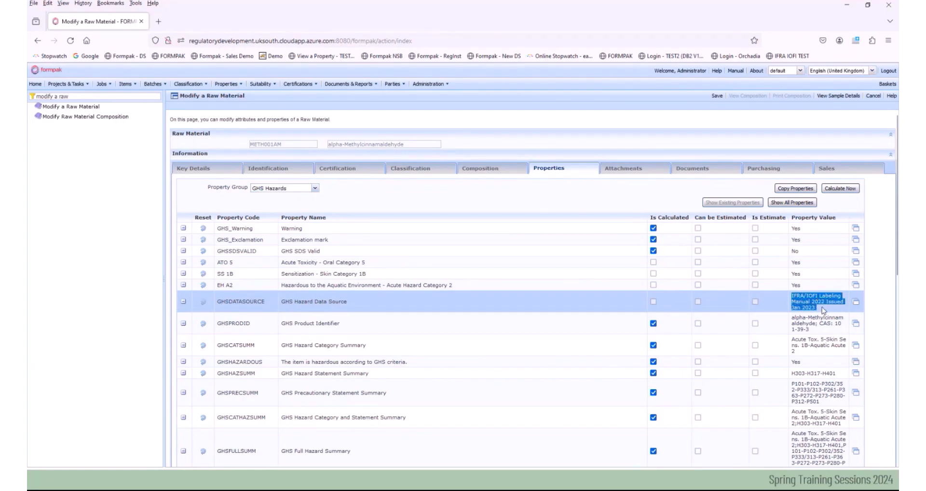
left_click(567, 305)
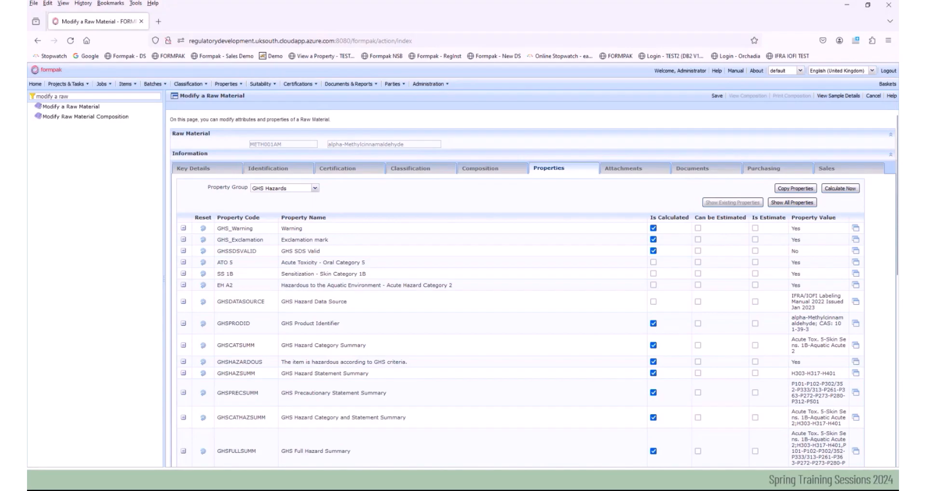
Step: Consult the slides on manual GHS updates, and remove the EH A2 aquatic hazard property from the raw material in FORMPAK
key("alt+Tab")
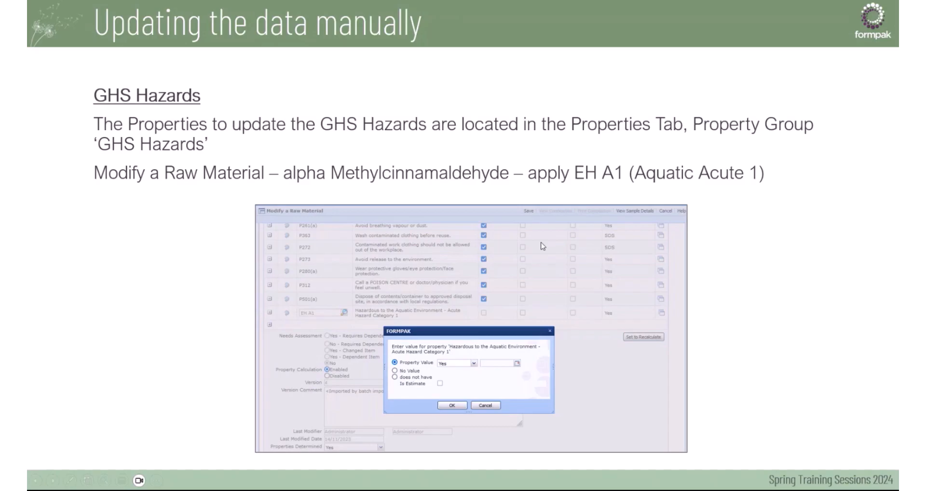
left_click(740, 264)
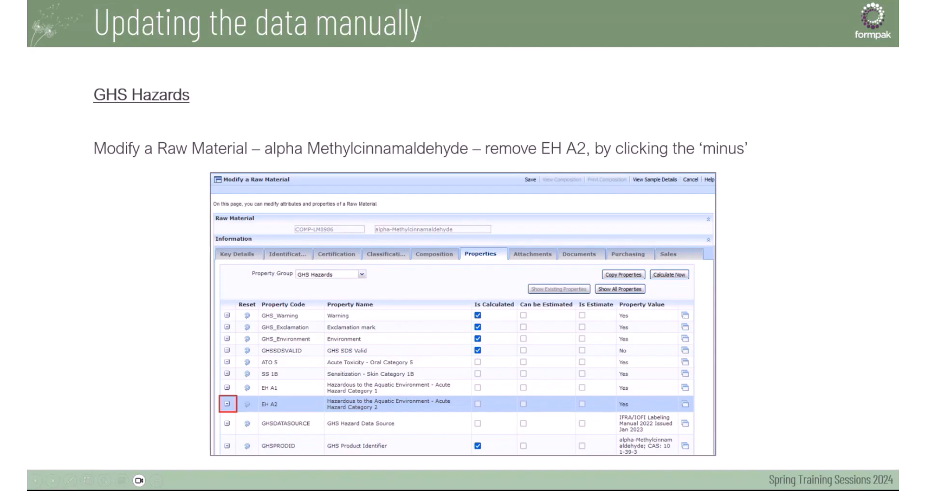
key("alt+Tab")
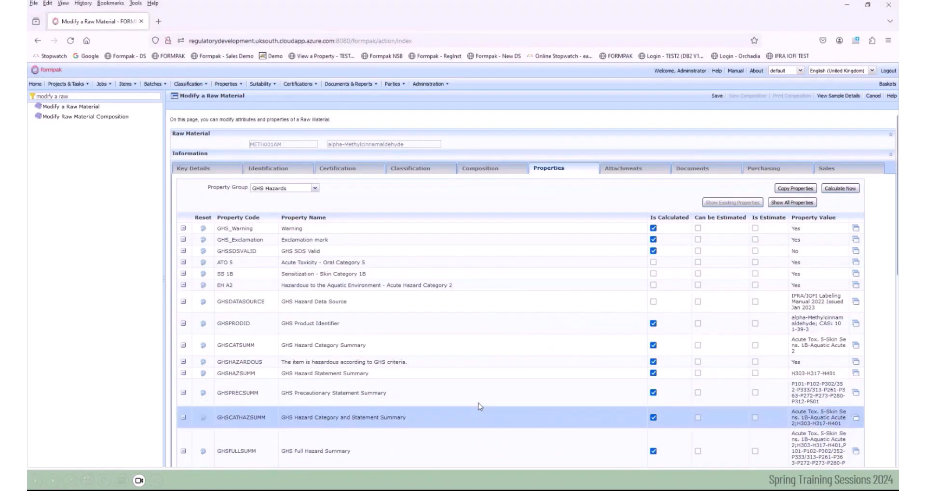
left_click(183, 286)
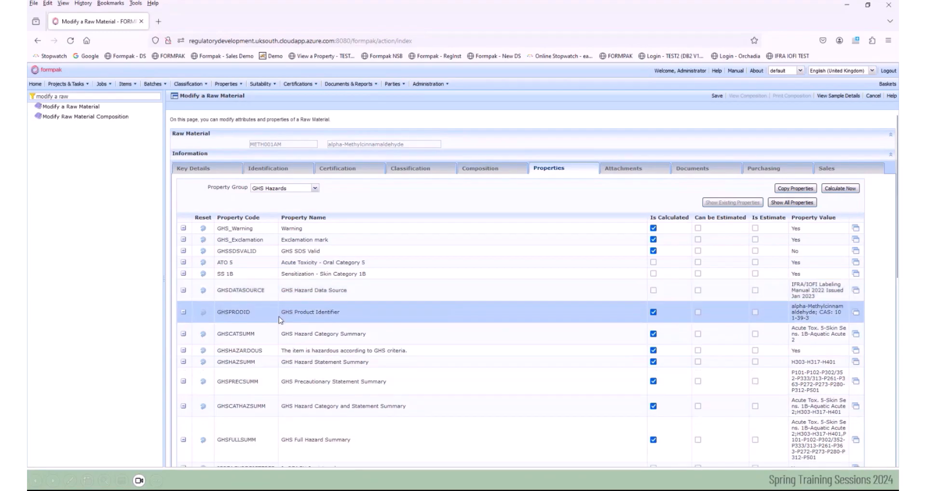
Step: Add the property EH A1 (Hazardous to the Aquatic Environment - Acute Hazard Category 1) to the GHS hazards with the value Yes
scroll(279, 317, "down", 10)
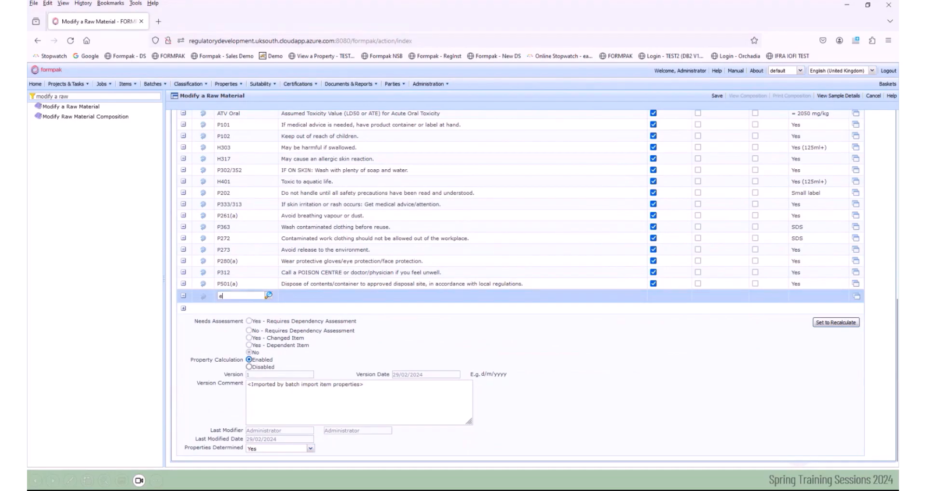
type("h a1")
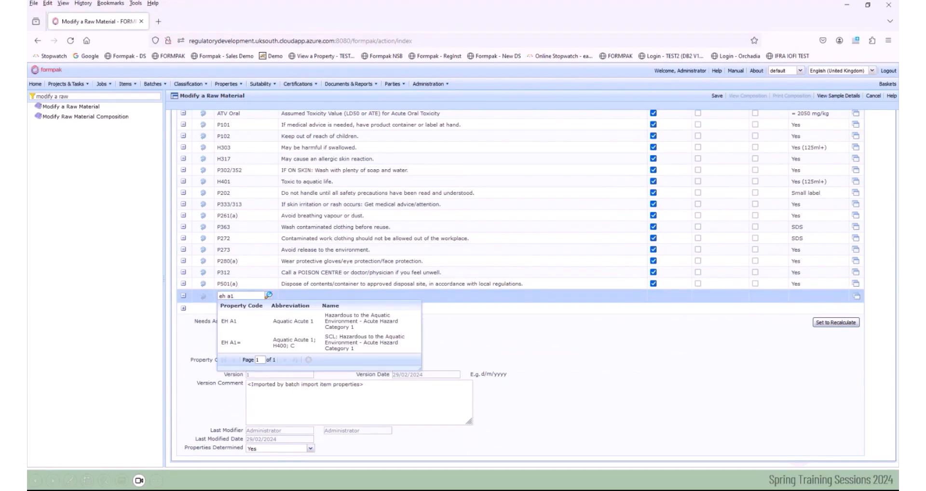
left_click(249, 324)
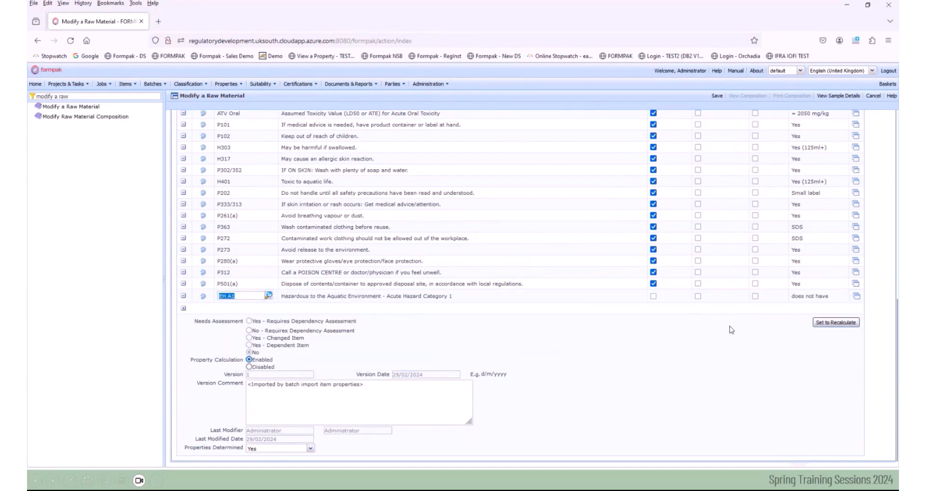
left_click(857, 298)
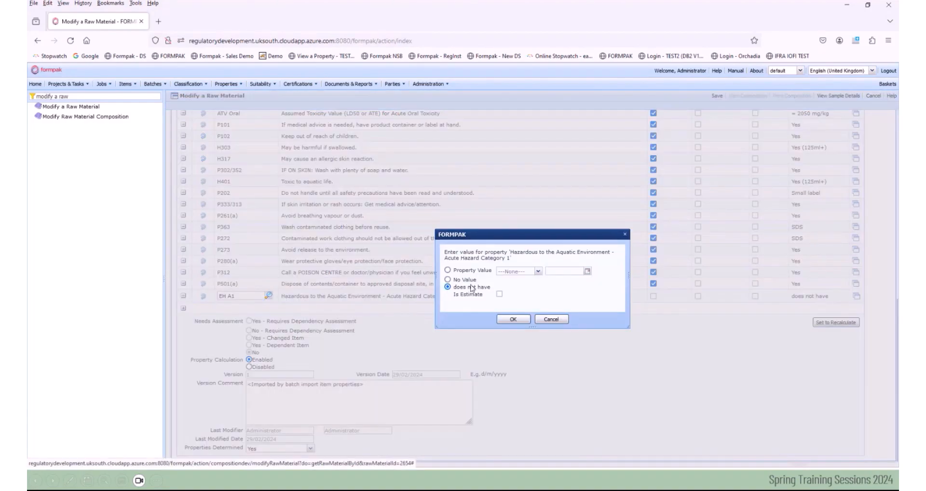
left_click(530, 273)
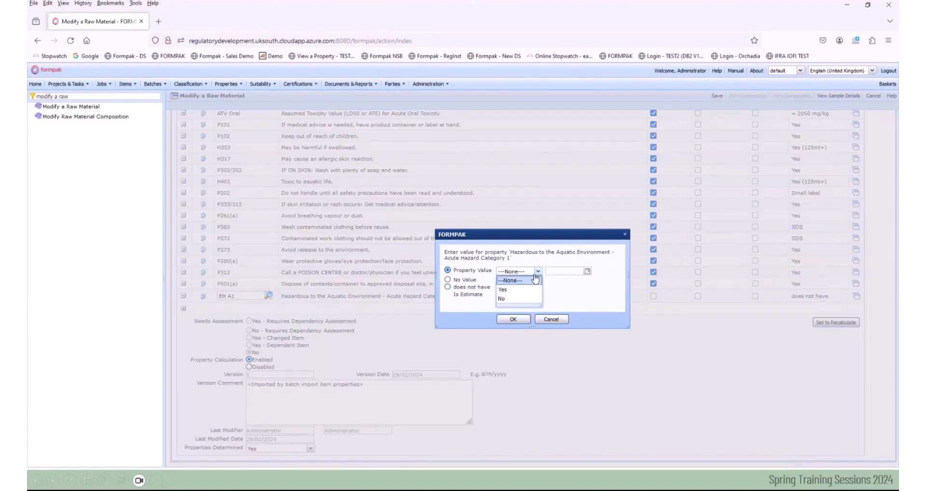
left_click(521, 289)
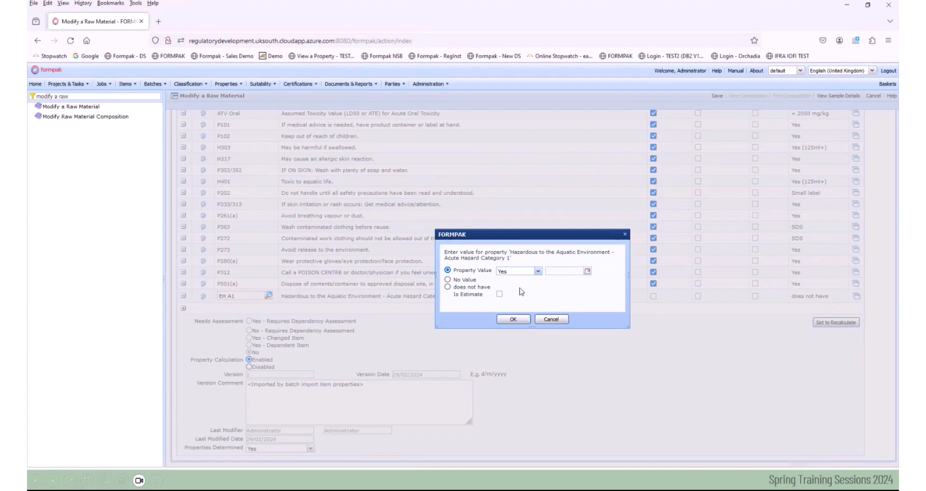
left_click(514, 319)
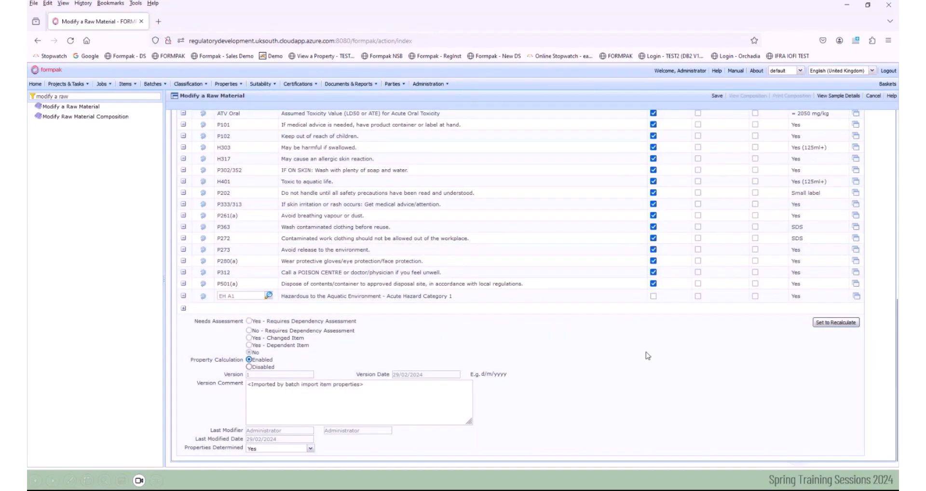
scroll(649, 356, "up", 15)
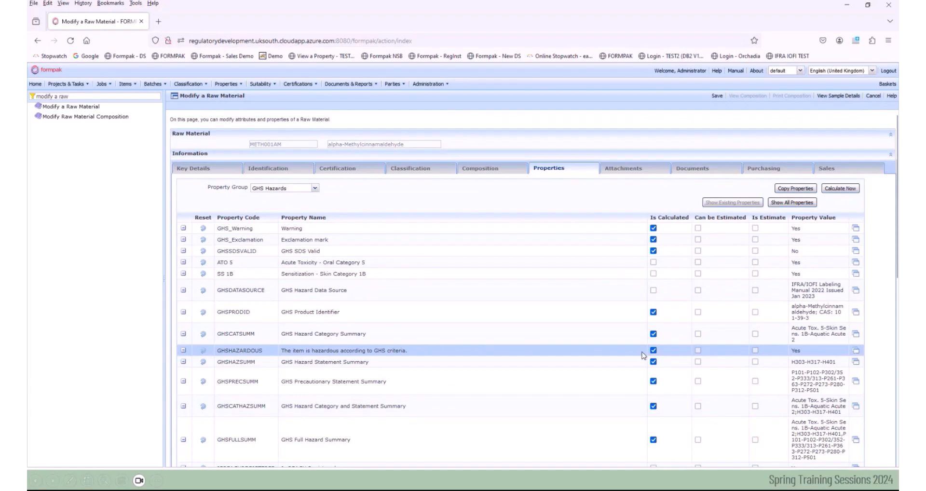
Step: Set the GHS Hazard Data Source value to "IFRA/IOFI Labeling Manual 2023 Issued Jan 2024"
left_click(857, 292)
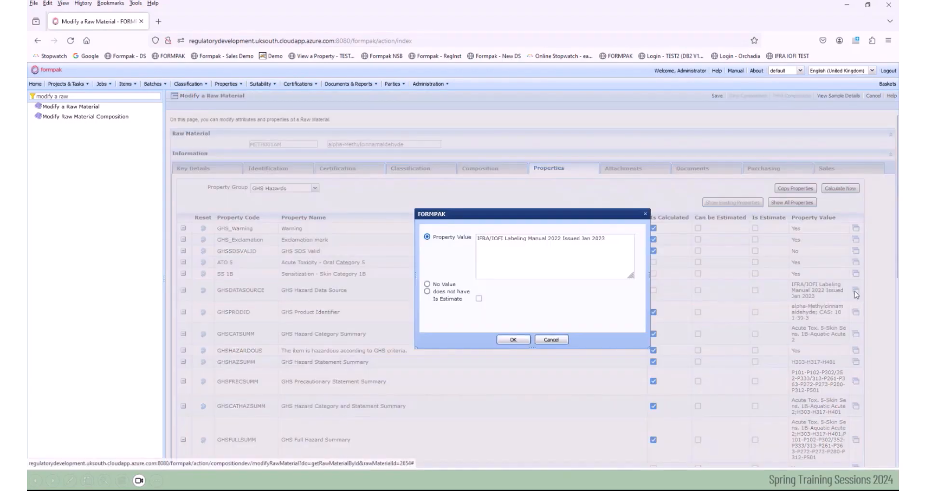
left_click(558, 238)
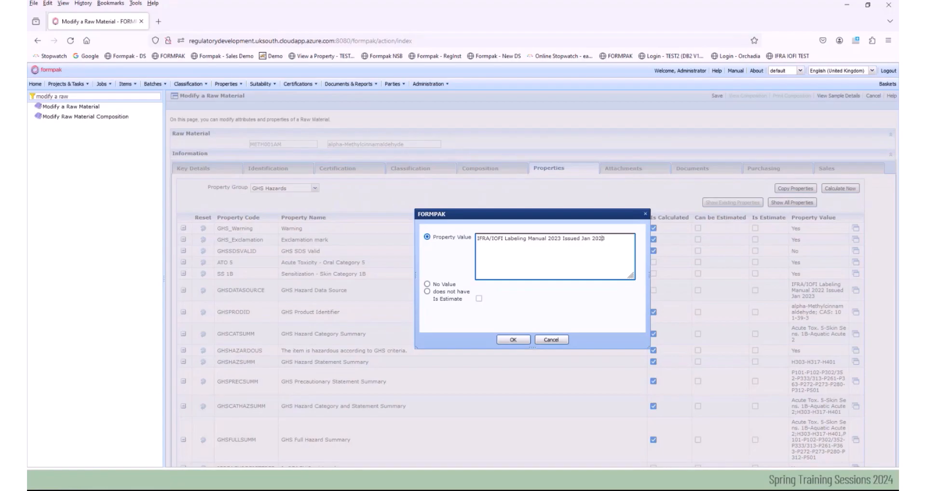
left_click(514, 340)
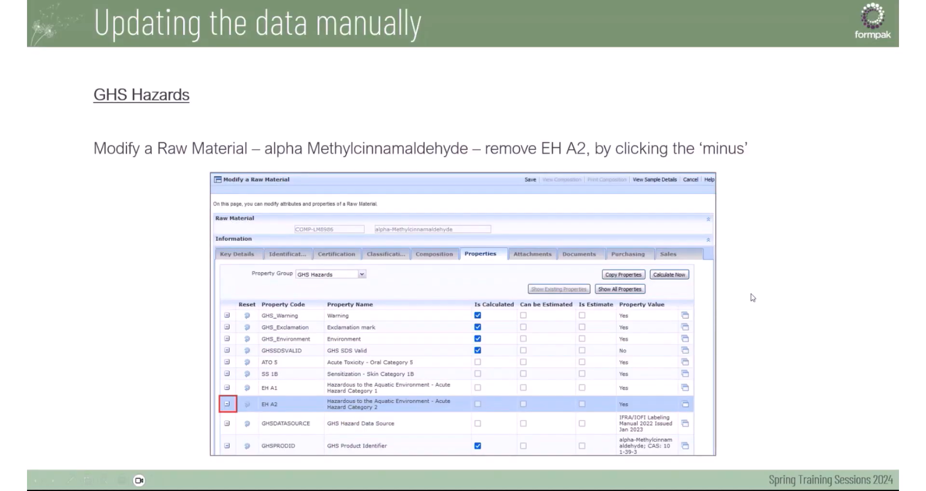
Step: Consult the slide on properties requiring manual values, and examine the environmental hazards on the GHS poster PDF at 175% zoom
left_click(751, 294)
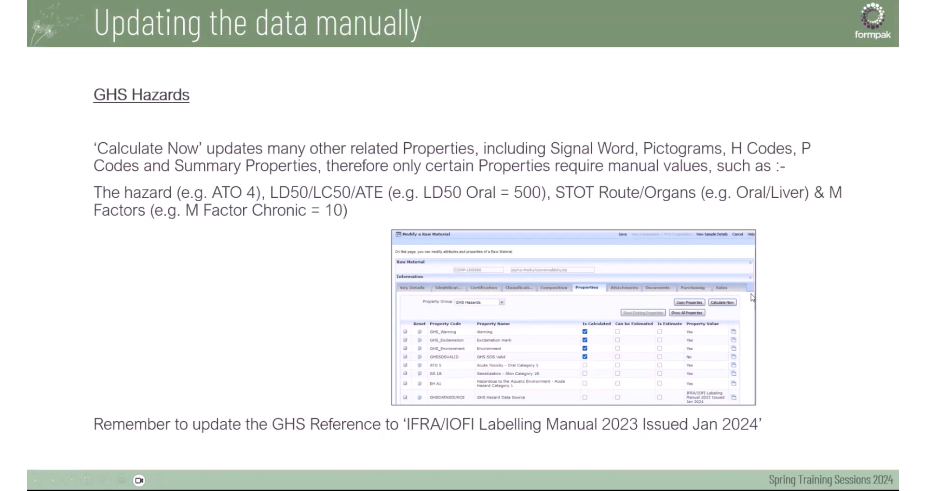
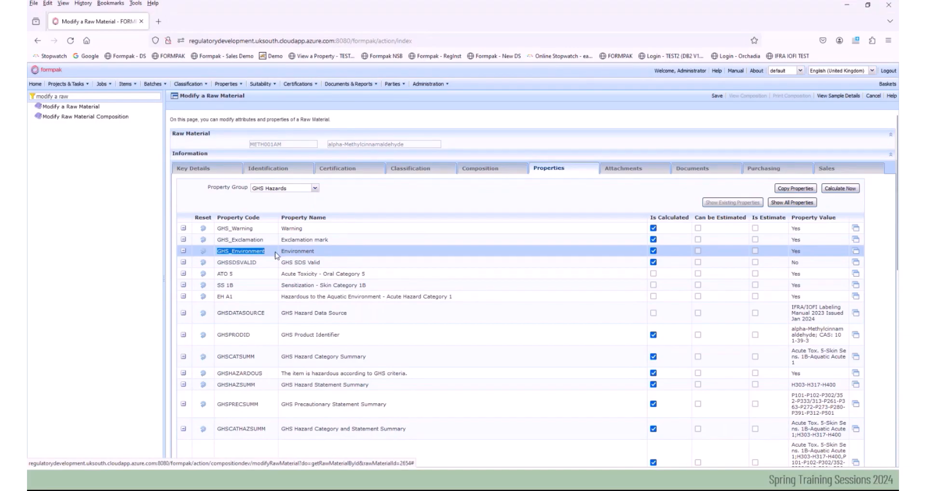
left_click(271, 253)
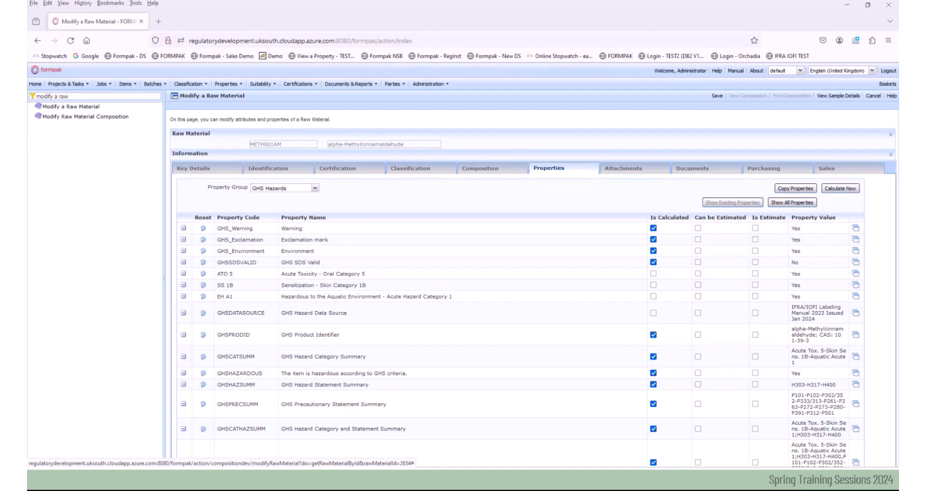
left_click_drag(898, 133, 298, 81)
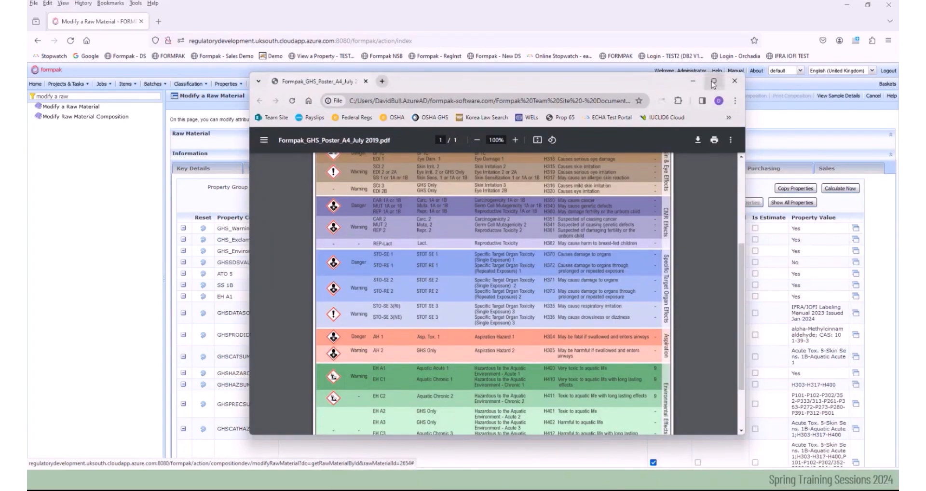
left_click(713, 81)
scroll(695, 232, "up", 10)
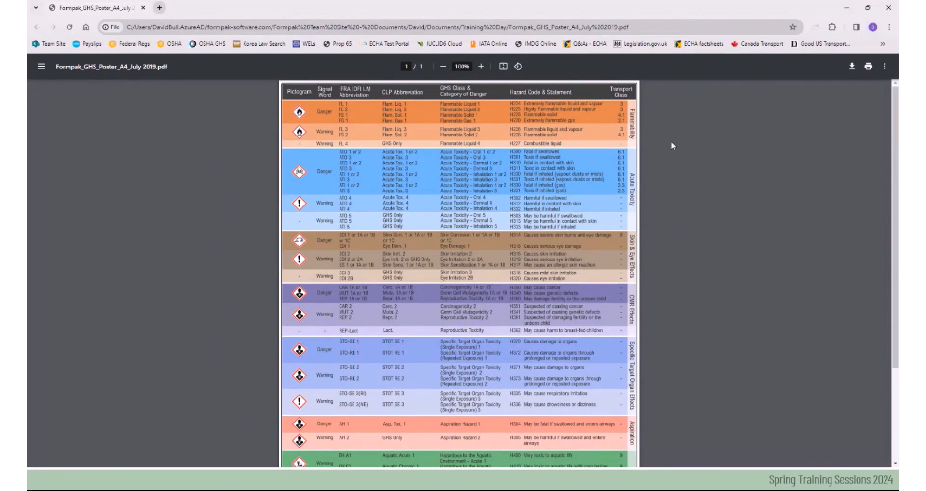
scroll(714, 175, "down", 5)
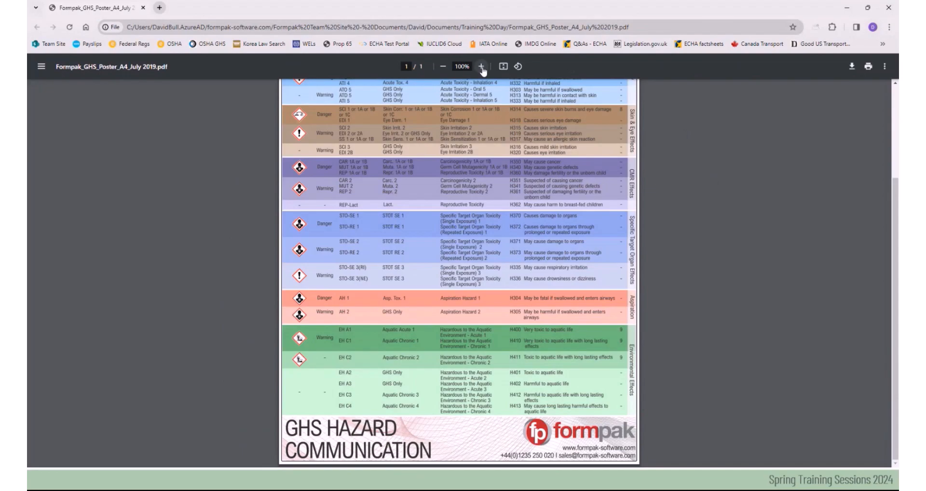
left_click(481, 67)
left_click(482, 67)
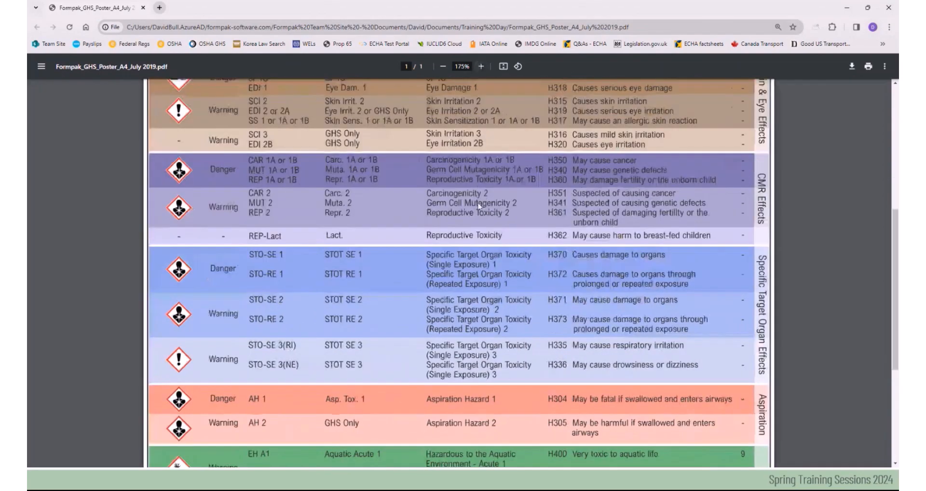
left_click(481, 67)
scroll(488, 207, "down", 3)
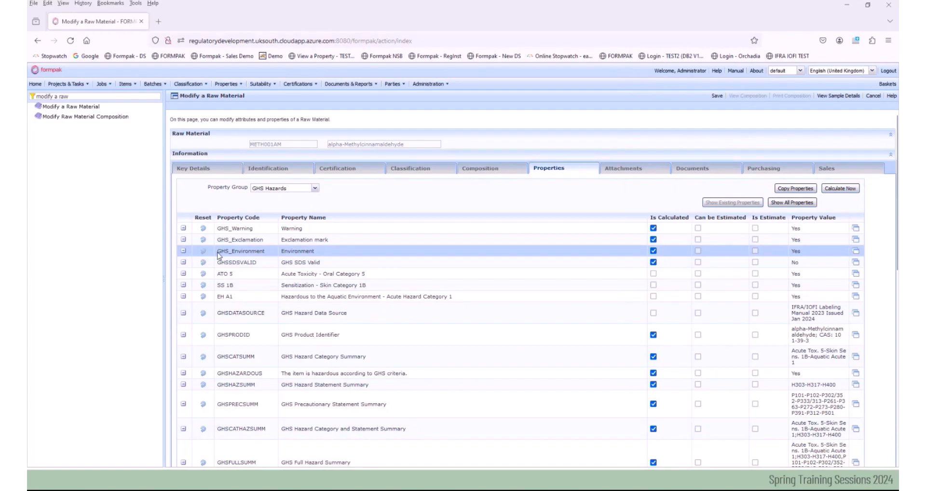
Step: Check the GHS_Environment property code in FORMPAK, and return to the slides to view the one about the GHS Poster
left_click_drag(217, 252, 271, 254)
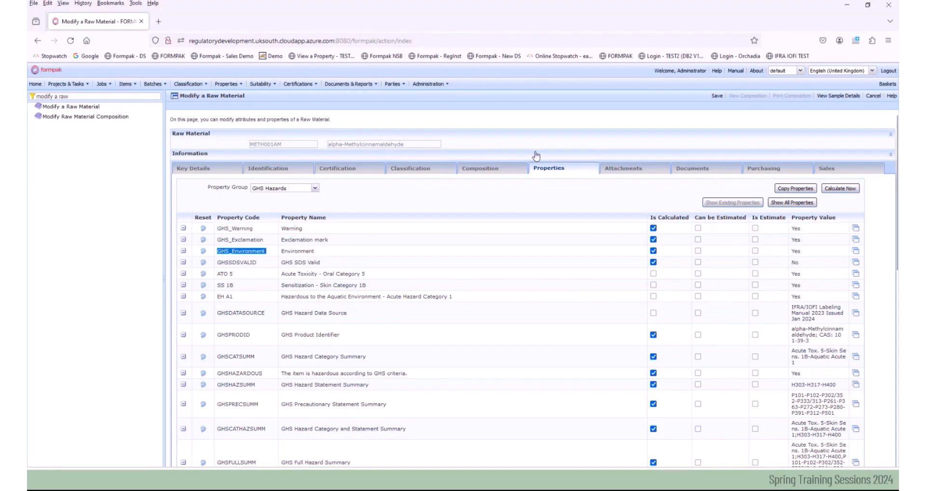
left_click(593, 130)
key("alt+Tab")
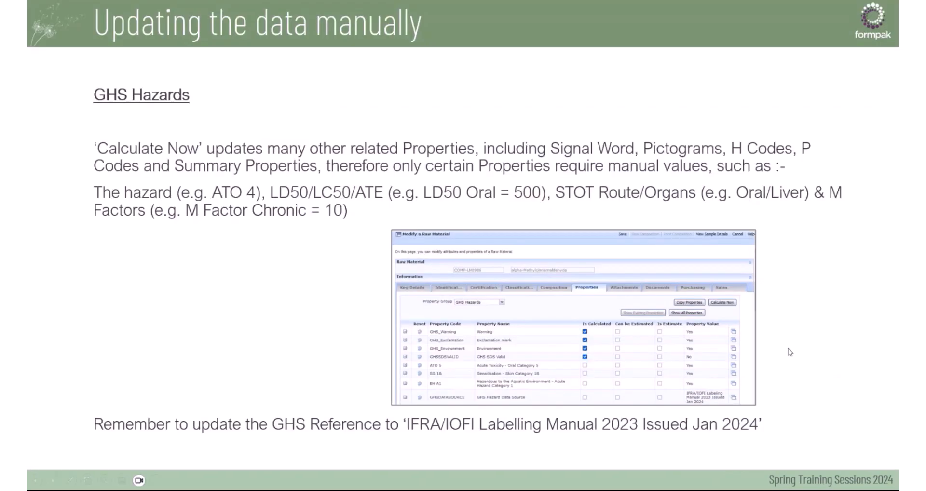
key("Right")
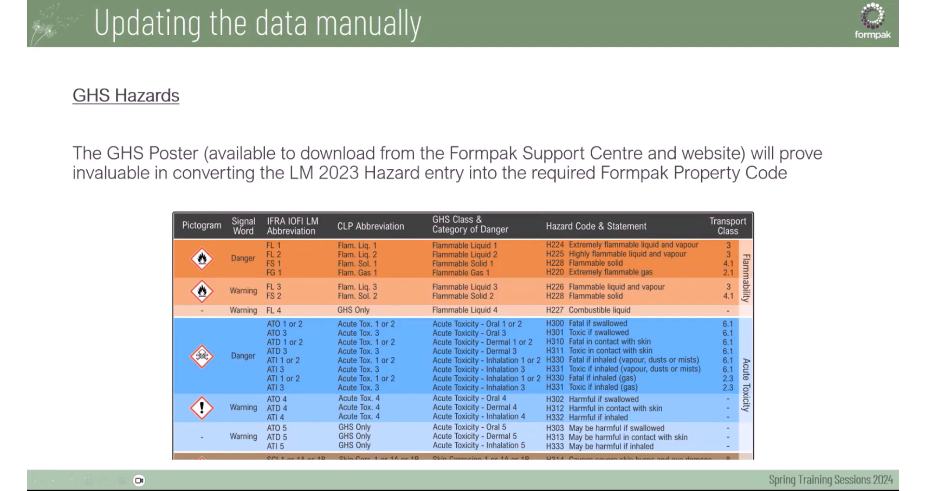
Step: Compare the Aquatic Acute 1;H400 entry for alpha-Methylcinnamaldehyde in the Excel worksheet with the matching codes on the GHS poster
key("alt+Tab")
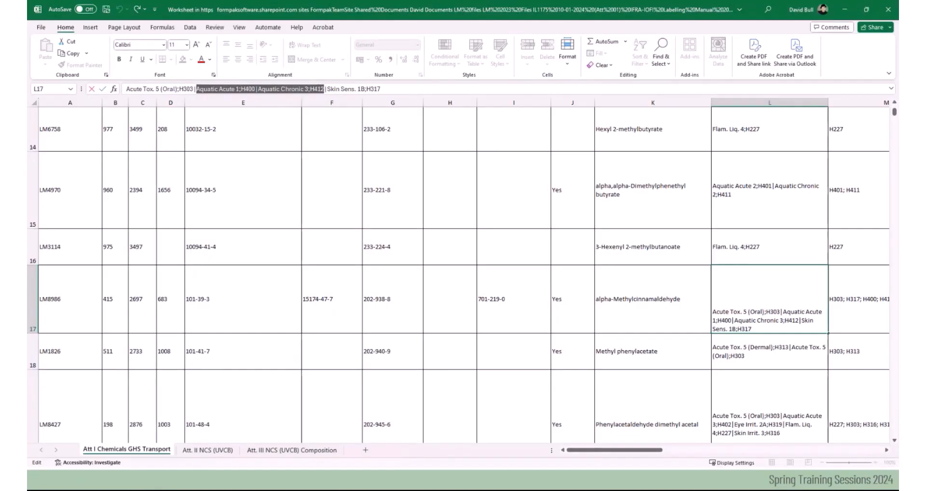
left_click(782, 306)
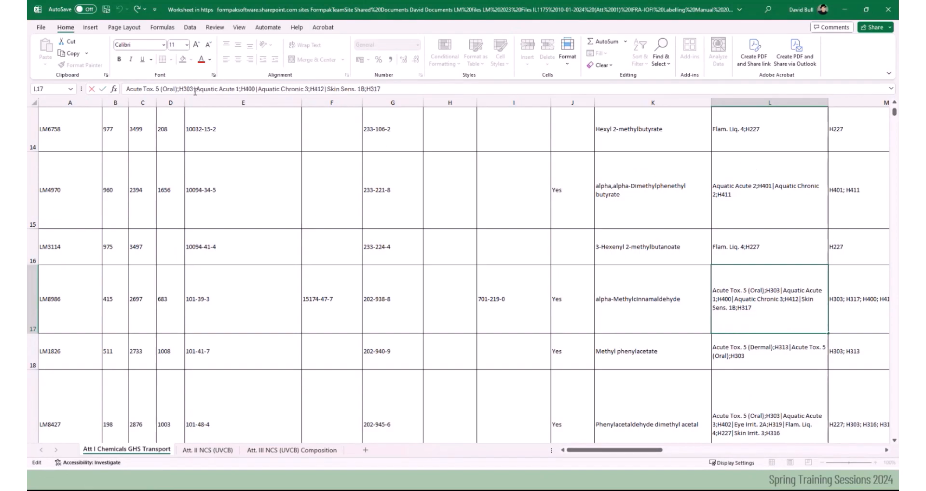
left_click_drag(197, 88, 254, 89)
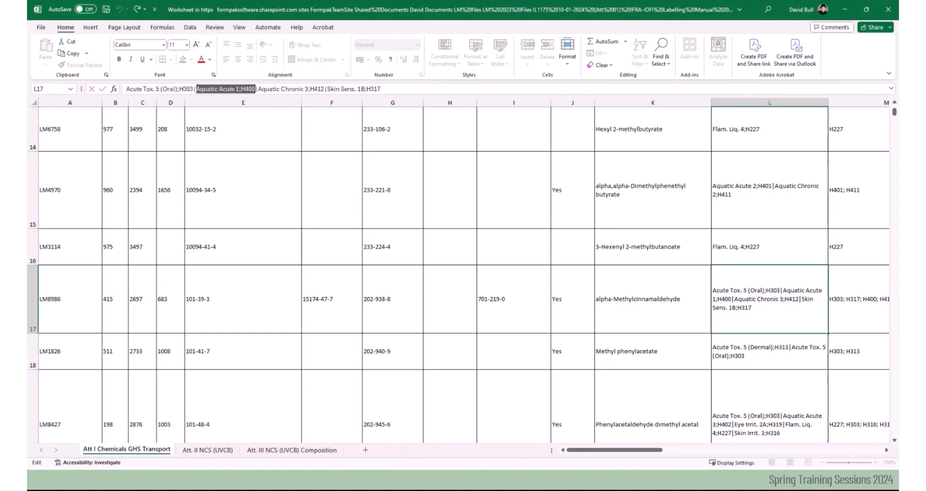
key("alt+Tab")
left_click_drag(849, 34, 435, 42)
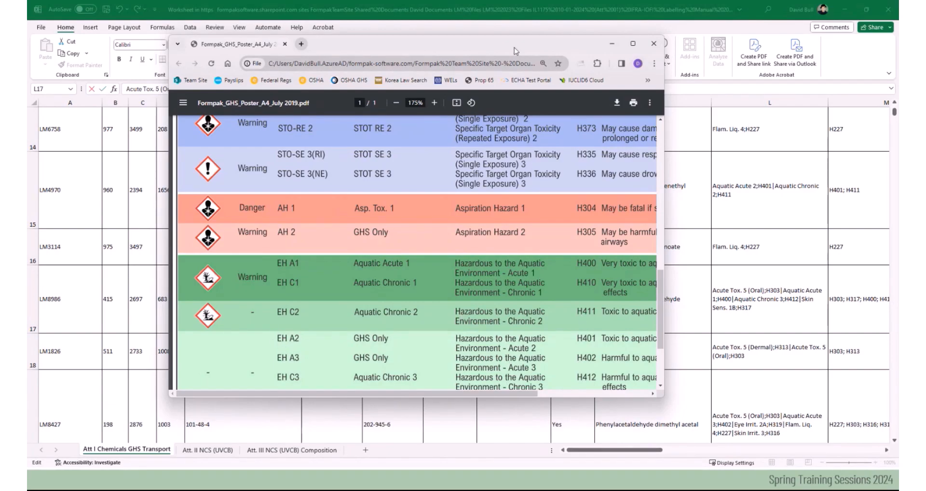
key("super+Down")
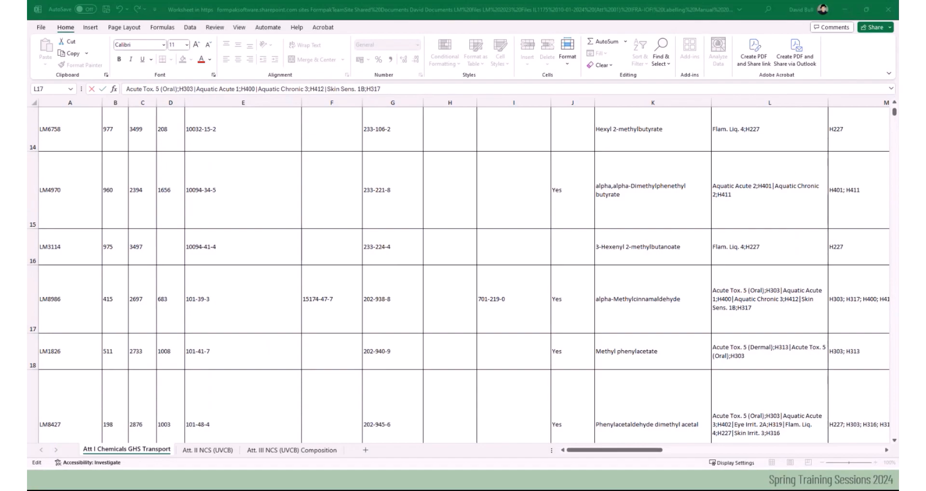
Step: View the slide on CLP/OSHA GHS Hazards, and check the ATO 5, SS 1B and EH A1 codes in FORMPAK's GHS Hazards group
key("alt+Tab")
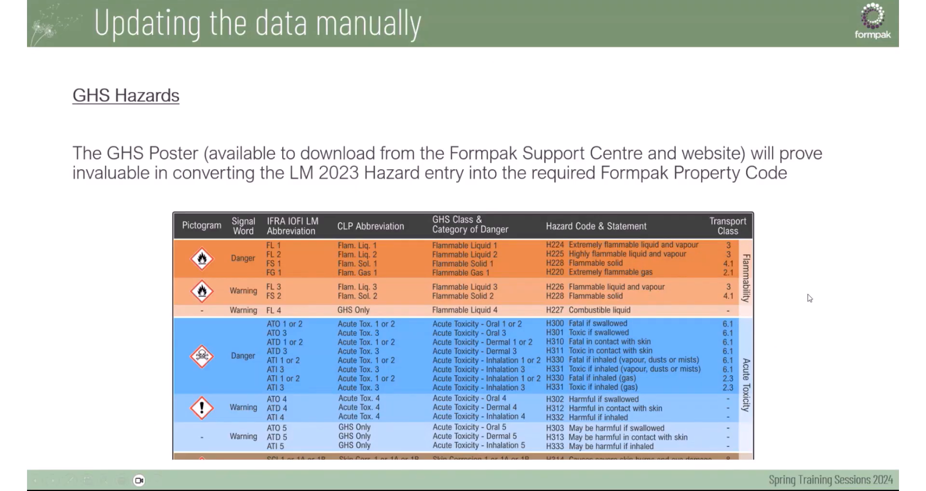
key("Right")
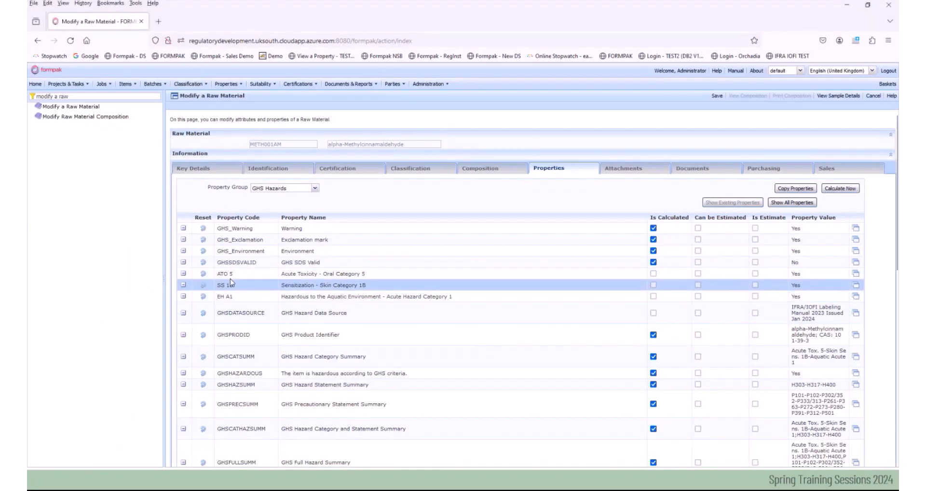
left_click_drag(218, 274, 234, 277)
left_click_drag(217, 286, 234, 297)
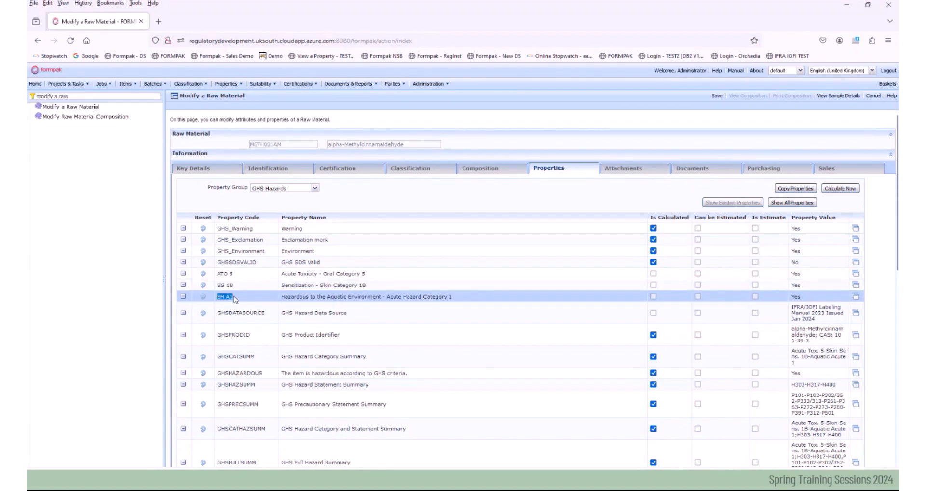
left_click(371, 196)
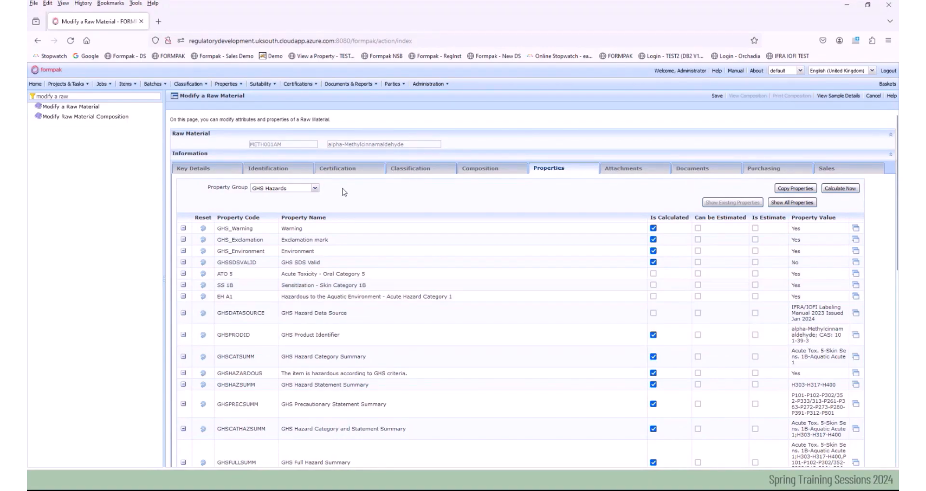
Step: Show the raw material's CLP Hazards property group and check the SS 1B and EH A1 entries
left_click(316, 191)
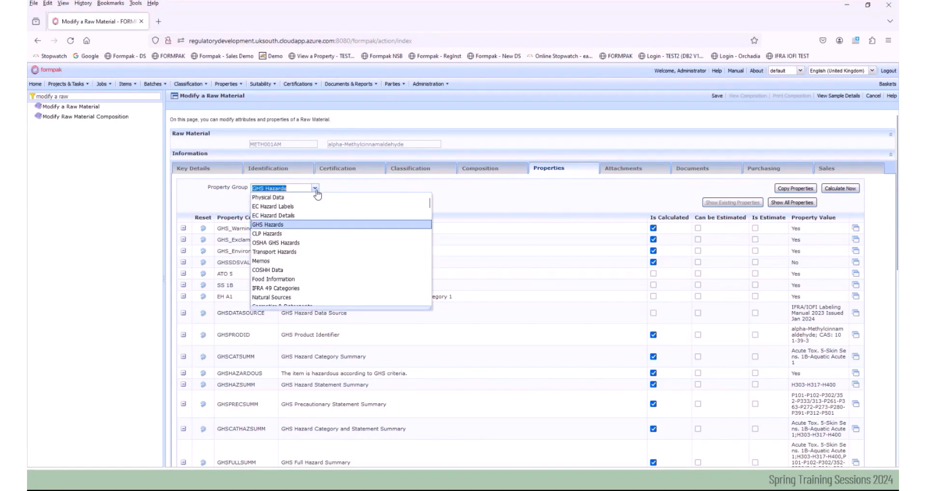
left_click(294, 234)
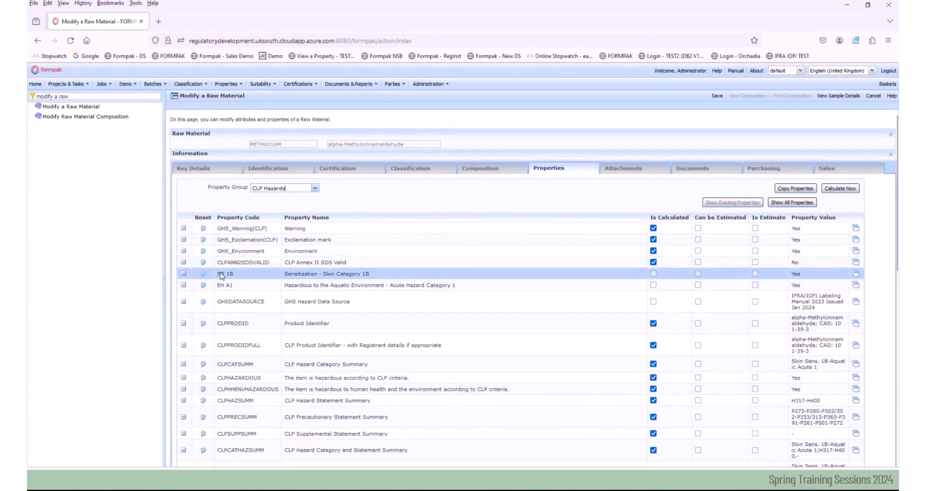
left_click_drag(220, 276, 234, 276)
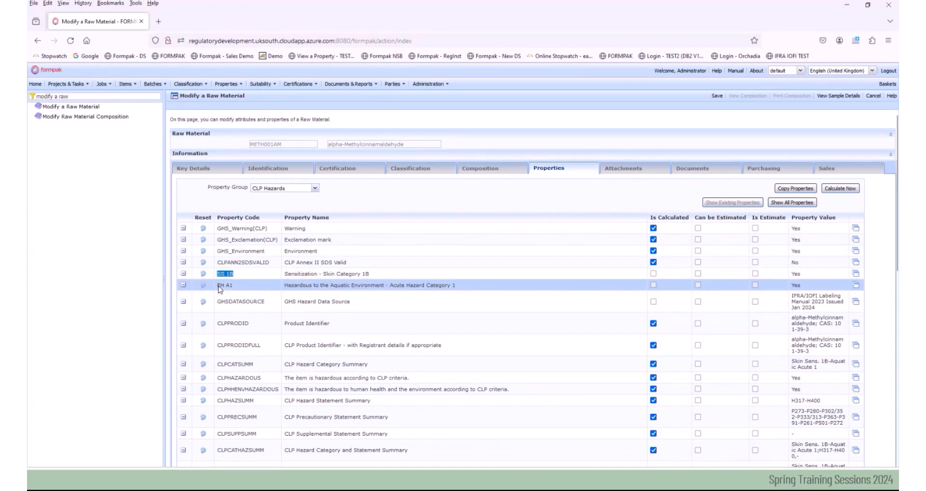
double_click(221, 286)
left_click(245, 289)
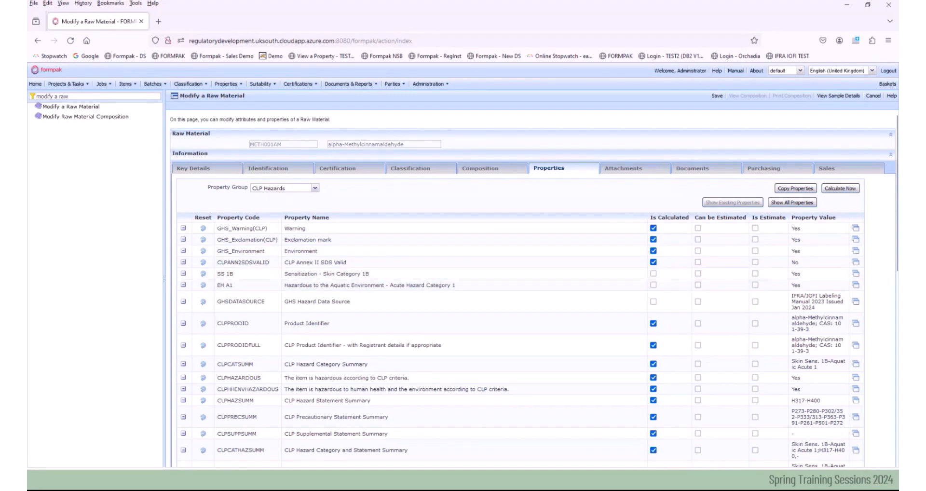
Step: Consult the CLP abbreviations for aquatic and acute toxicity hazards on the GHS poster PDF, and return to FORMPAK
left_click_drag(898, 97, 544, 77)
left_click(612, 71)
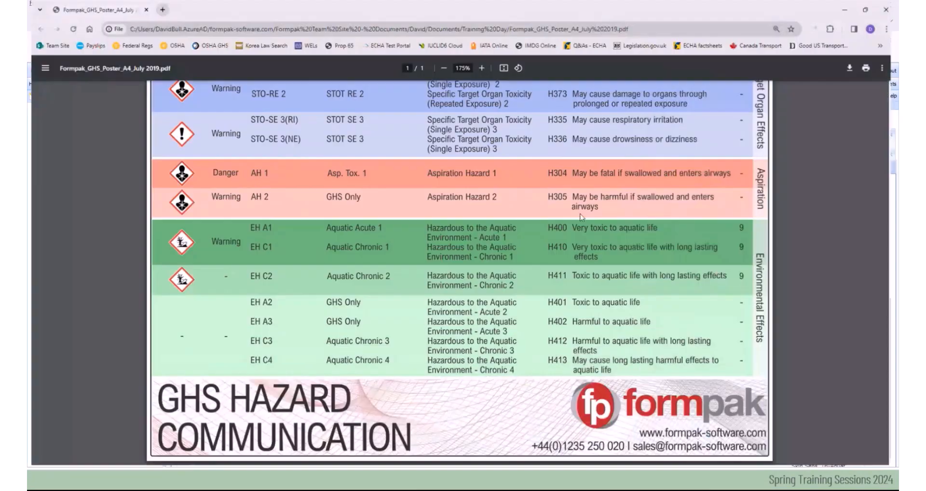
scroll(569, 246, "up", 4)
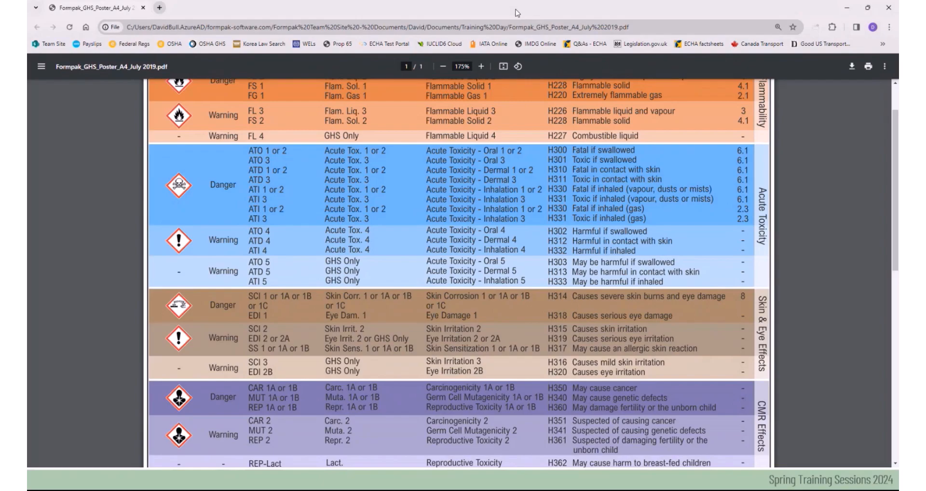
left_click_drag(517, 13, 899, 24)
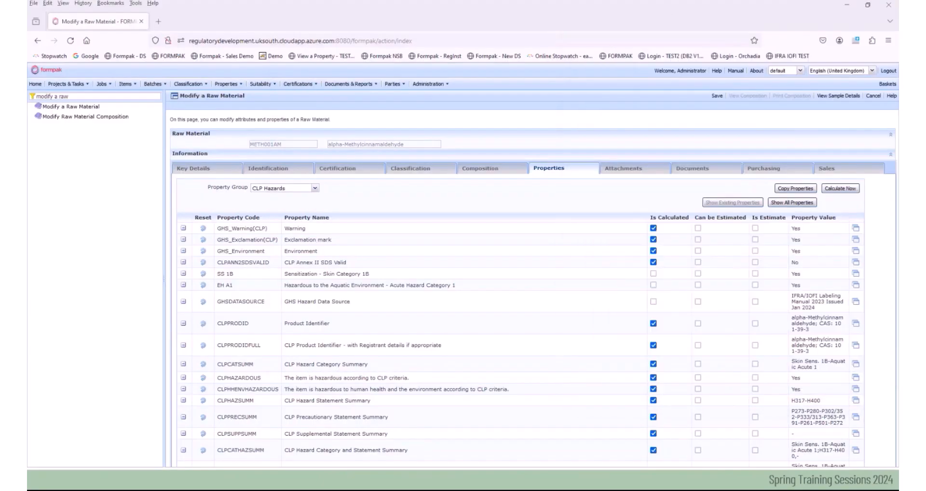
Step: Show the raw material's OSHA GHS Hazards property group
left_click(315, 188)
type("os")
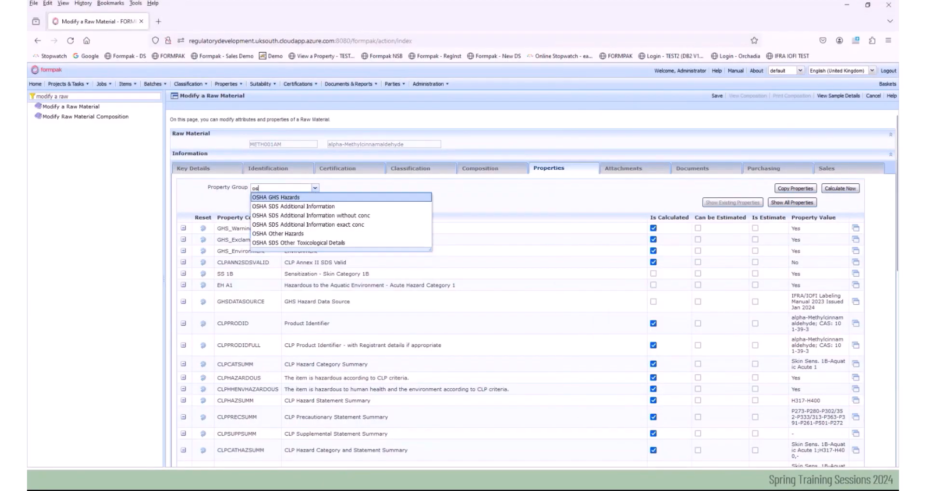
key("Return")
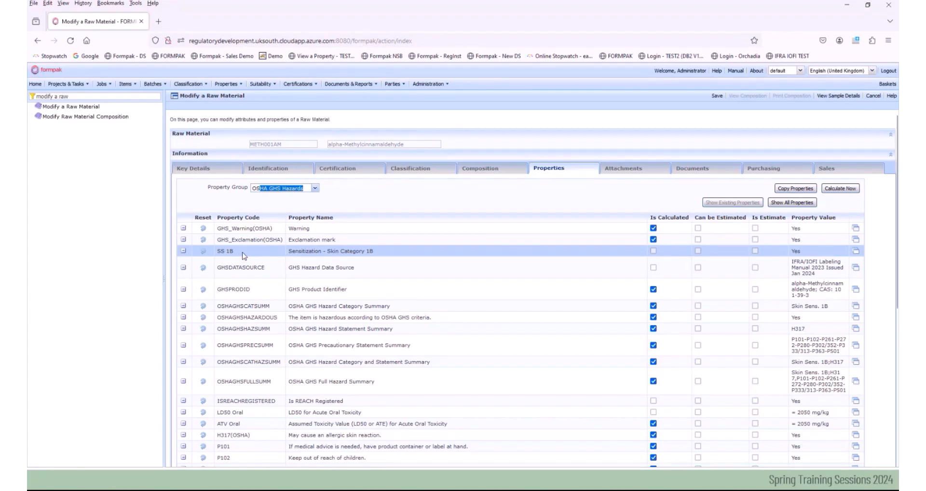
Step: Switch the property group back to GHS Hazards
left_click(316, 189)
type("gh")
left_click(312, 199)
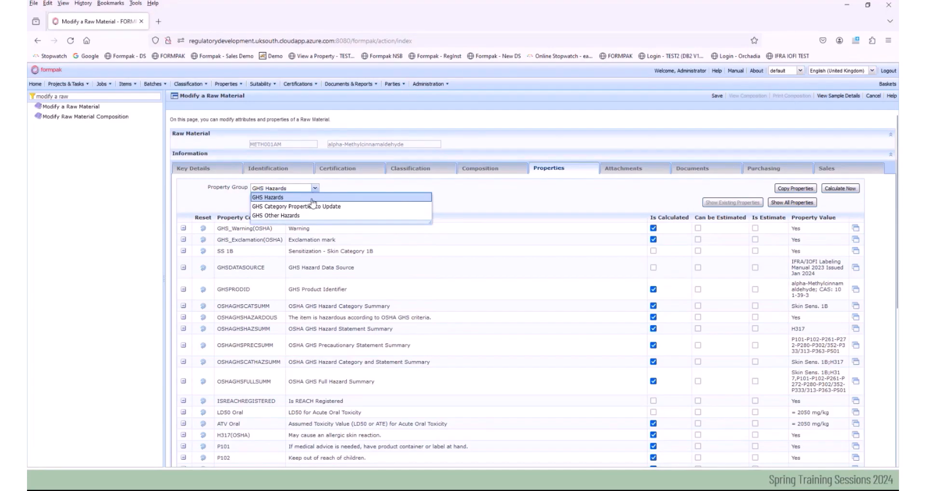
left_click(312, 198)
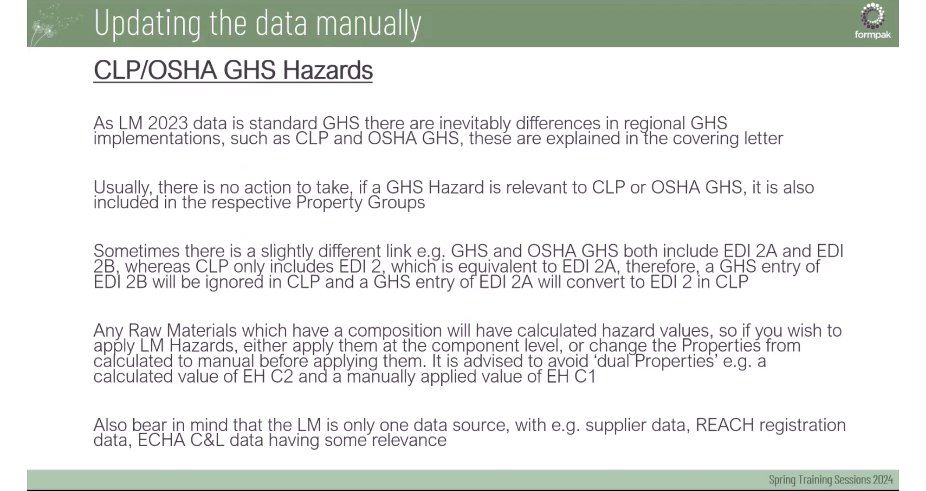
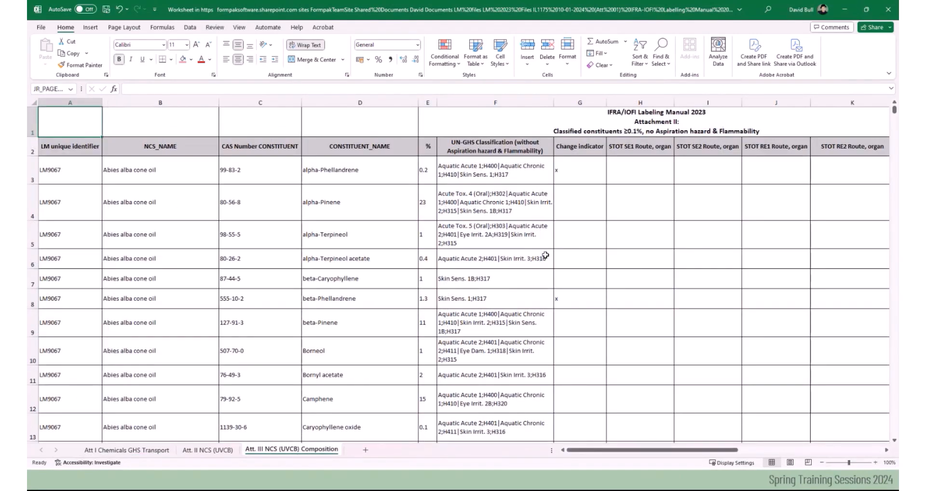
Step: Find "clove bud" in the Att. III NCS (UVCB) Composition sheet and select all Clove bud oil constituent rows, 1005 to 1011
left_click(575, 229)
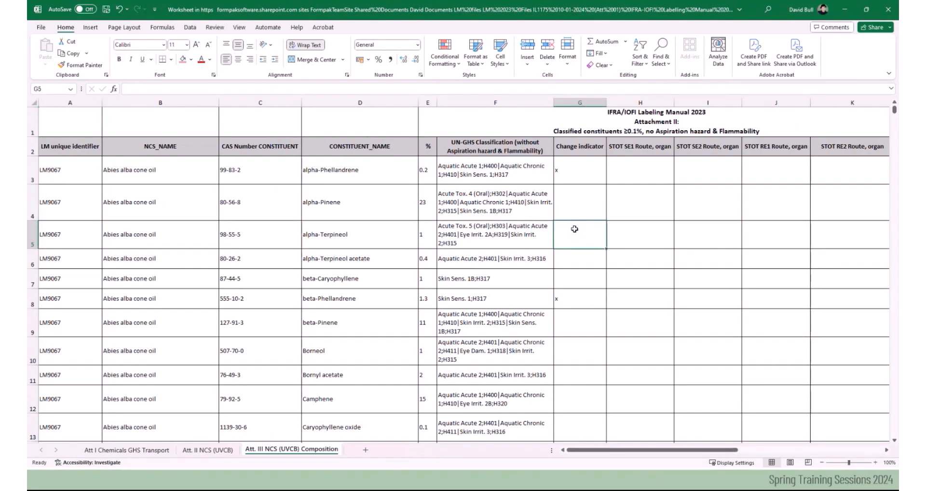
key("ctrl+f")
type("clove b")
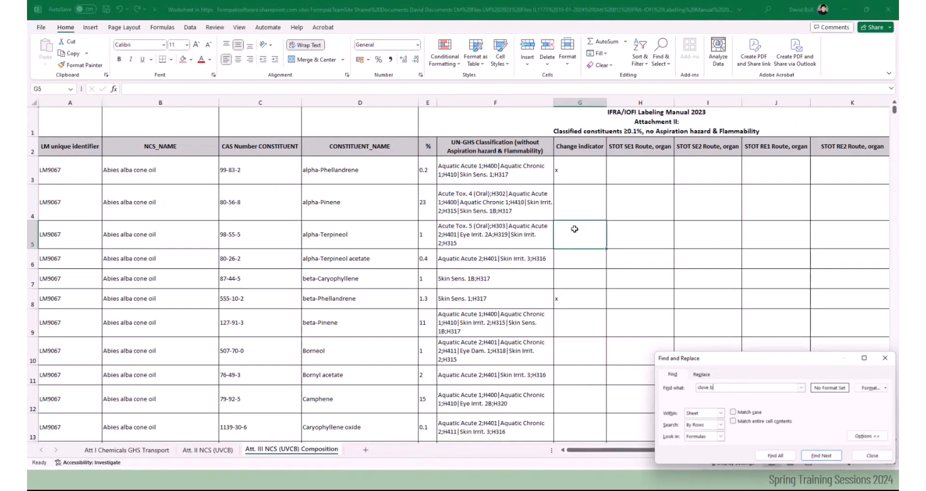
type("ud")
key("Return")
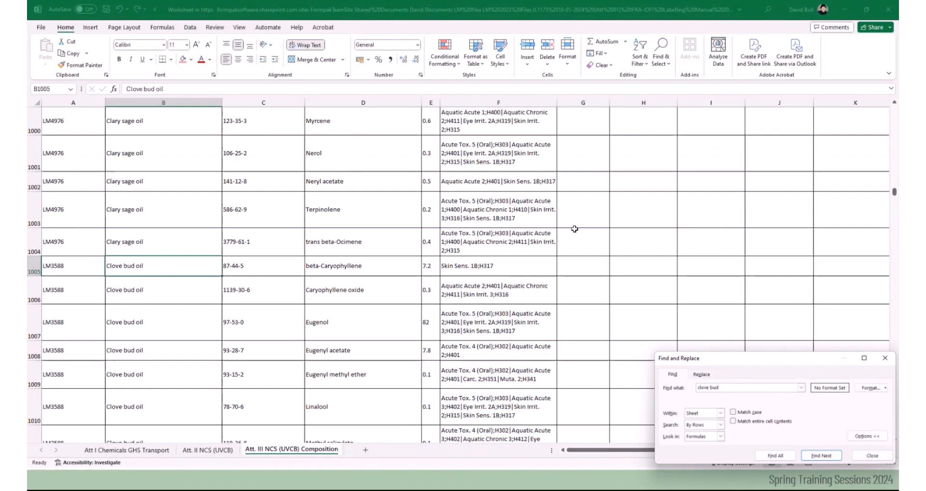
left_click(866, 455)
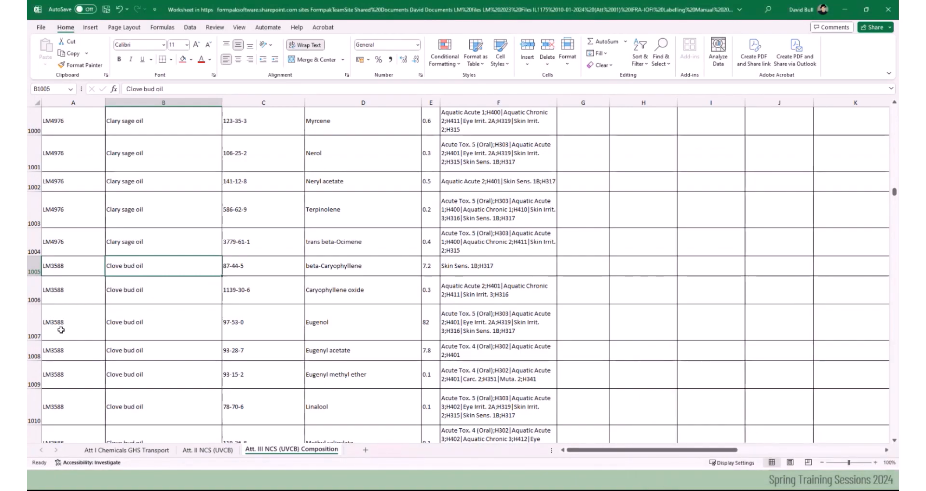
mouse_move(31, 268)
left_mouse_down()
mouse_move(36, 429)
mouse_move(53, 320)
mouse_move(38, 253)
left_mouse_up()
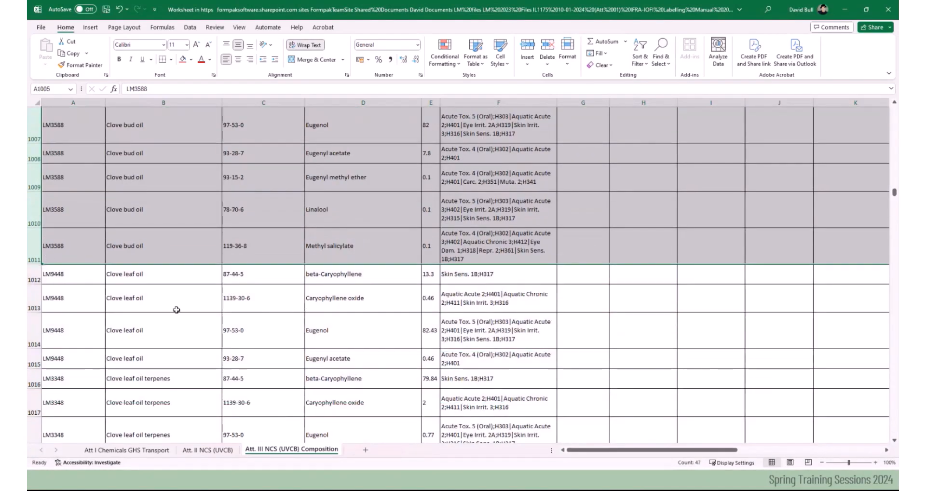
scroll(476, 376, "up", 2)
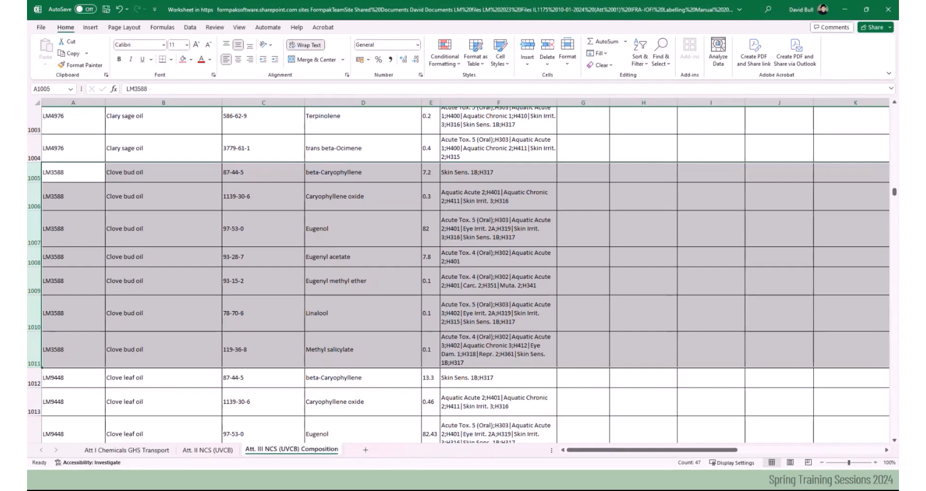
Step: Switch to the Hybrid LM2022_2023 Compositions.xlsx workbook and look over its 2022 and 2023 sheets
key("alt+Tab")
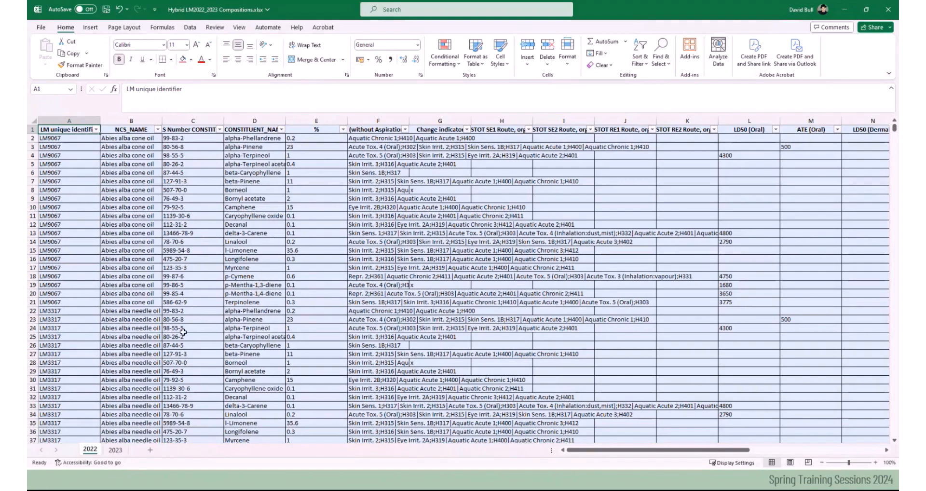
left_click(115, 450)
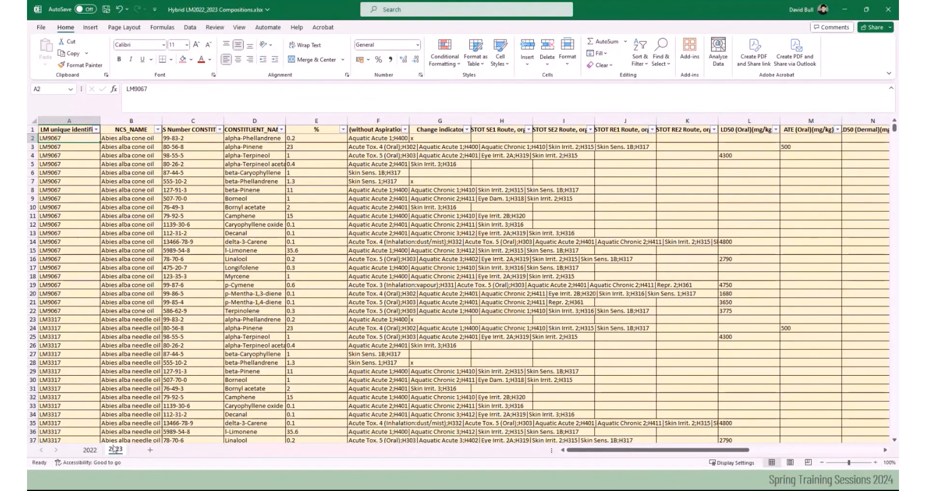
left_click(90, 450)
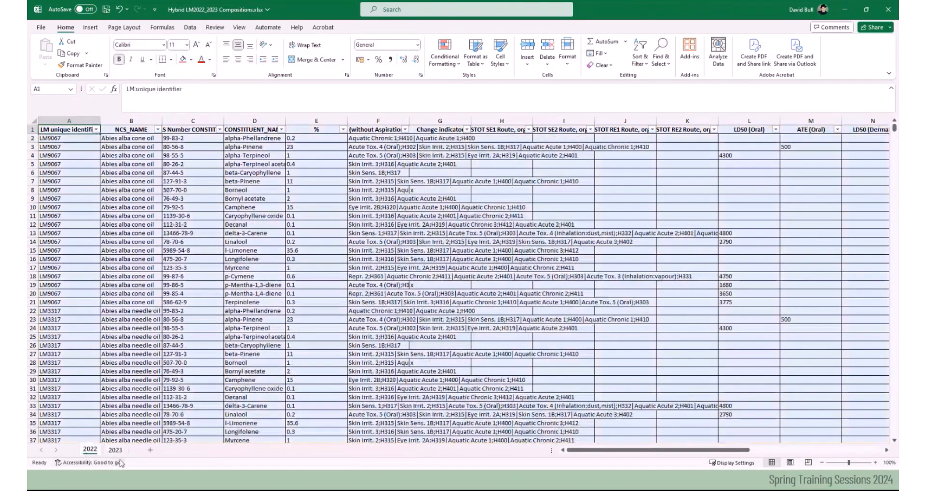
left_click(115, 449)
left_click(90, 449)
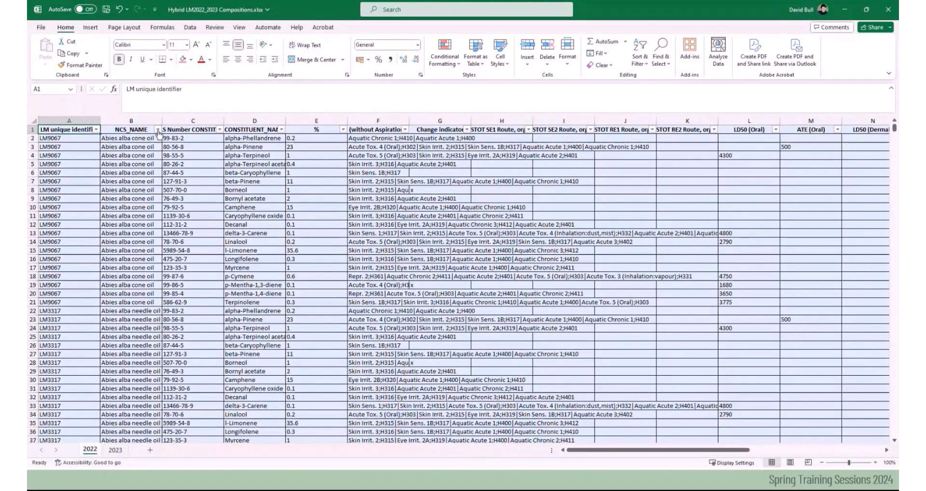
Step: Filter the NCS_NAME column on the 2022 sheet by "clove bud"
left_click(157, 130)
left_click(118, 237)
type("d")
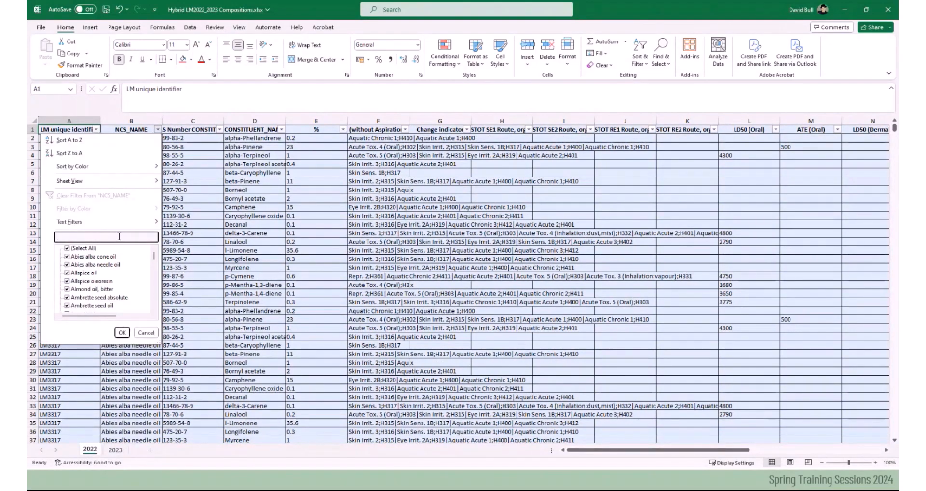
type("love bud")
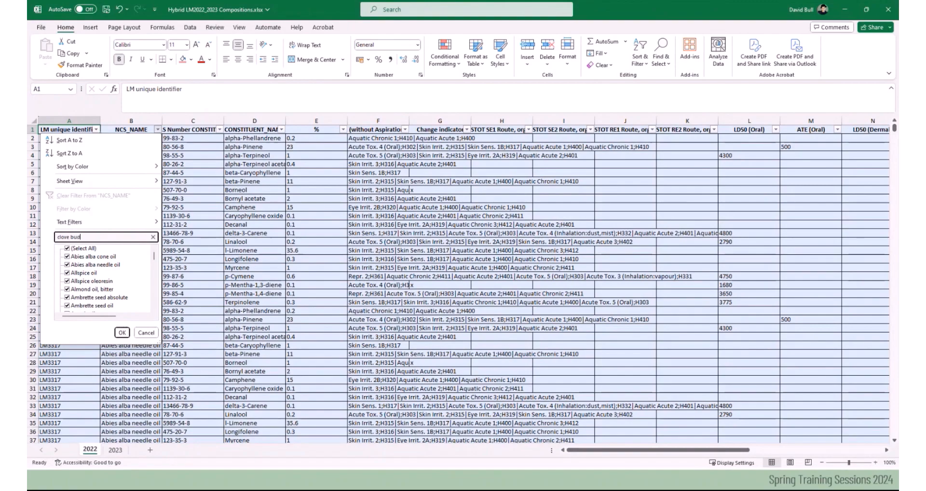
left_click(122, 332)
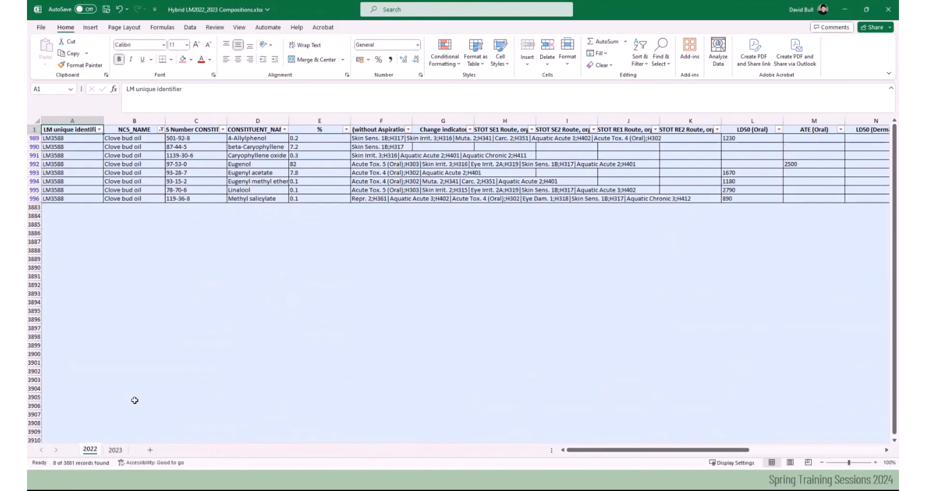
Step: Filter the NCS_NAME column on the 2023 sheet by "clove bud"
left_click(116, 450)
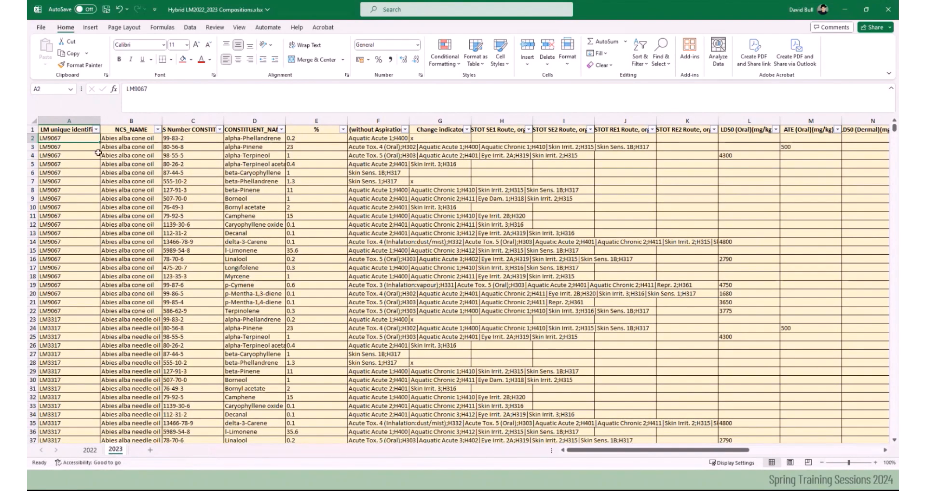
left_click(158, 129)
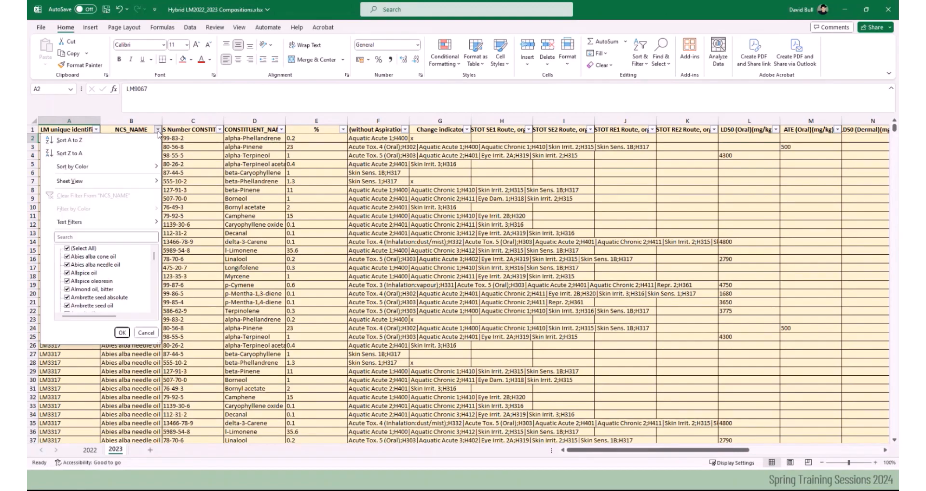
left_click(128, 237)
type("clove ")
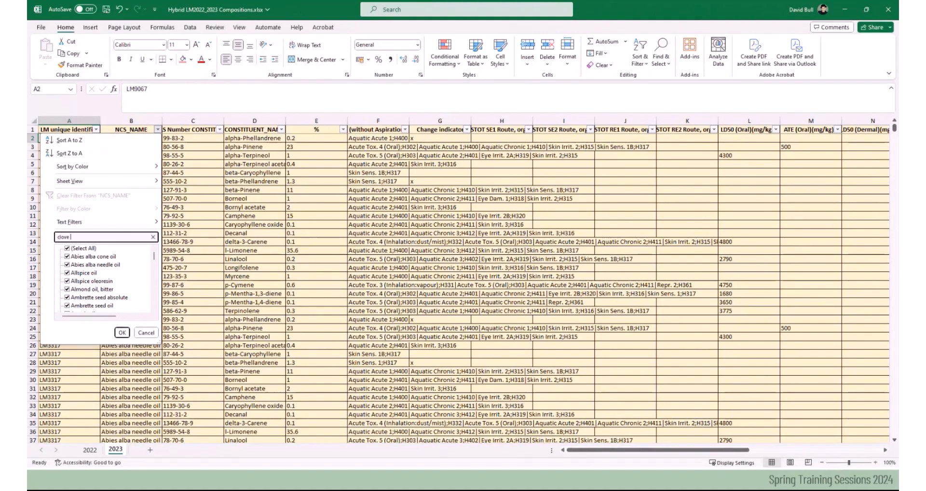
type("bud")
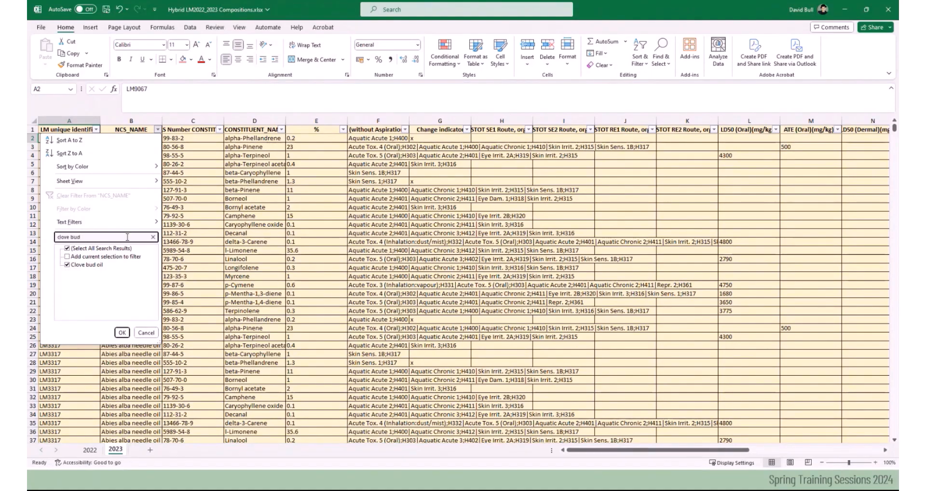
left_click(122, 332)
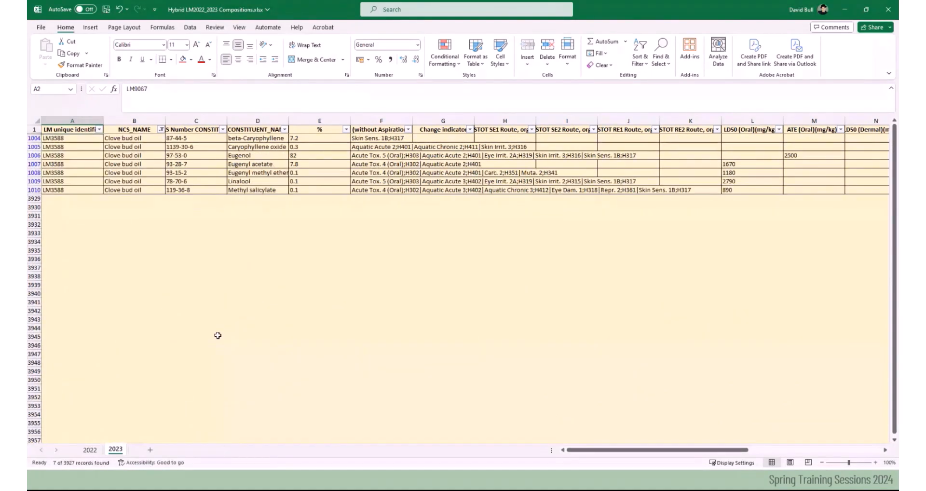
Step: Compare the filtered Clove bud oil rows between the 2022 and 2023 sheets
key("ctrl+Home")
key("ctrl+Page_Up")
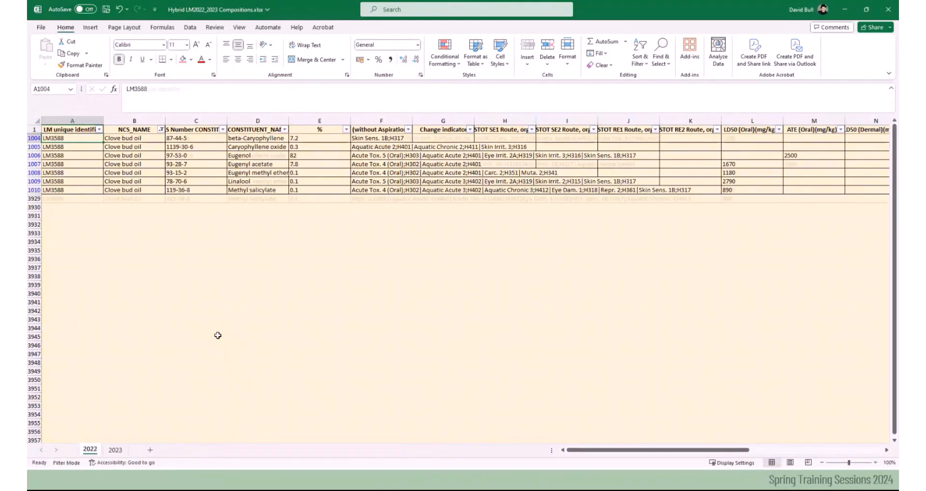
key("ctrl+Page_Down")
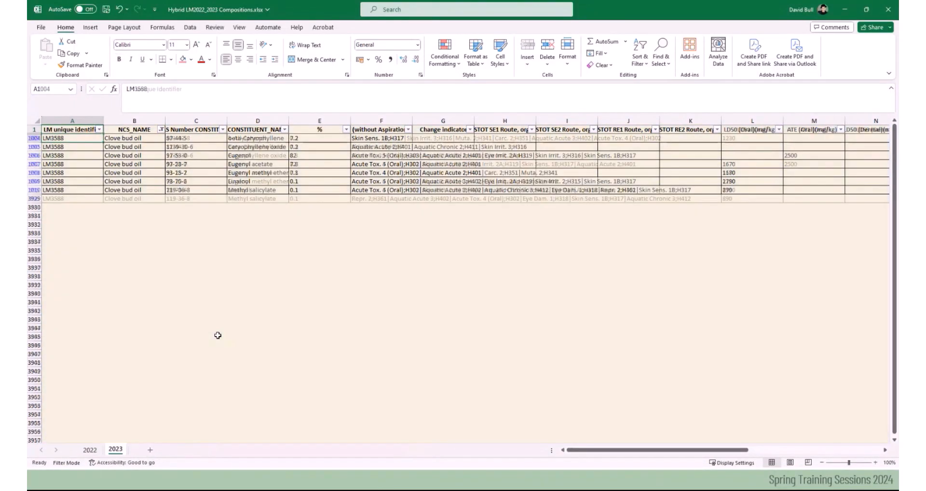
key("ctrl+Page_Up")
key("ctrl+Page_Down")
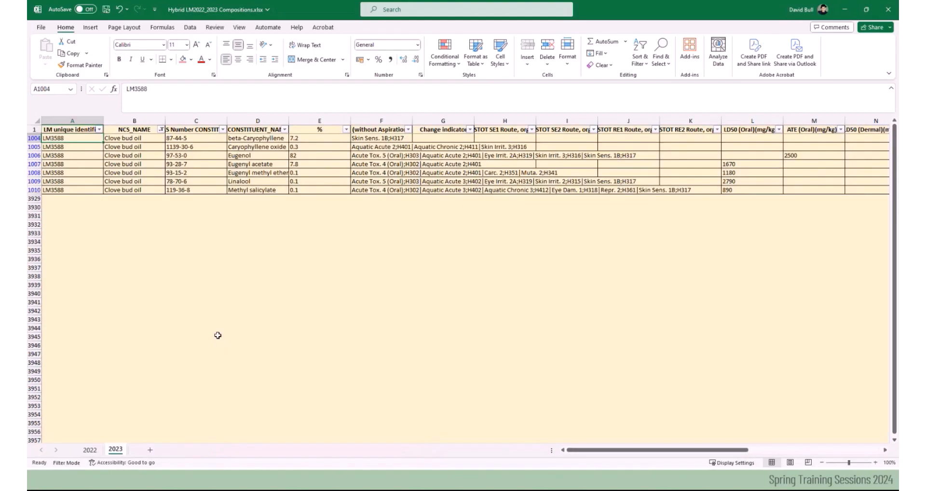
key("ctrl+Page_Up")
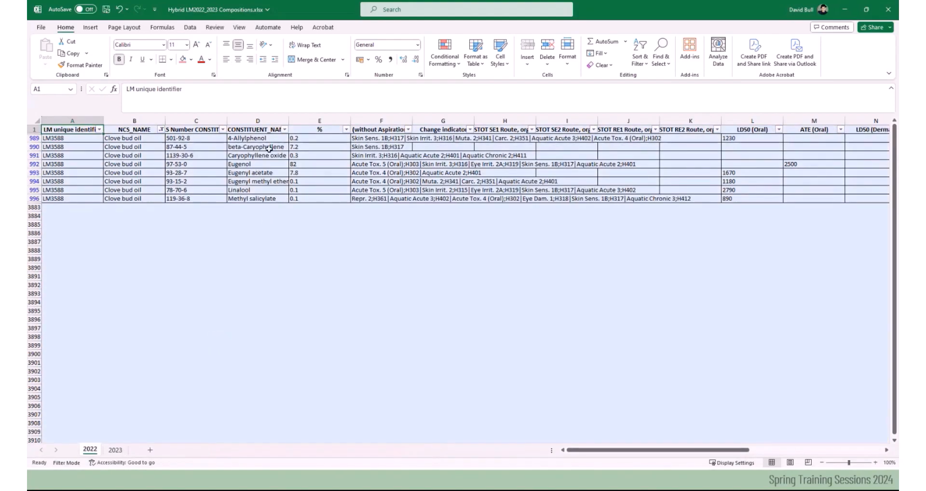
Step: Select the constituent names and percentages from beta-Caryophyllene to Methyl salicylate on both the 2022 and 2023 sheets and compare them
left_click_drag(268, 147, 295, 198)
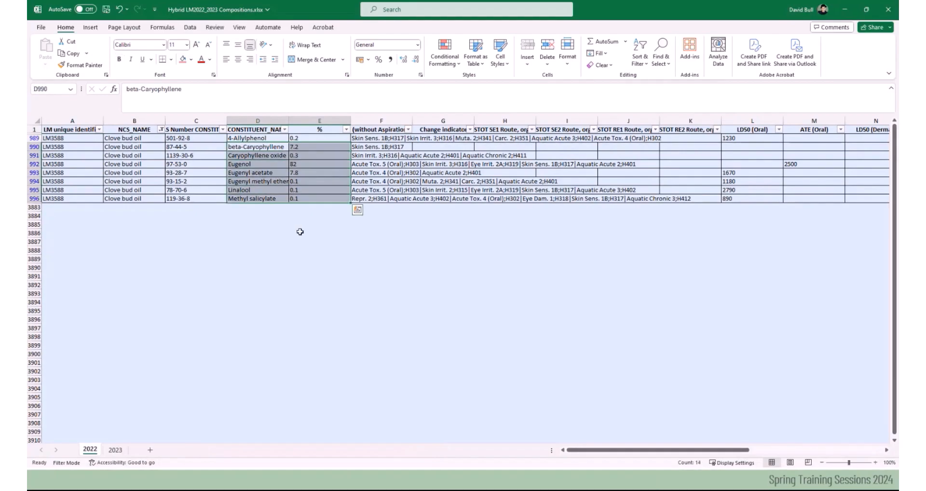
key("ctrl+Page_Down")
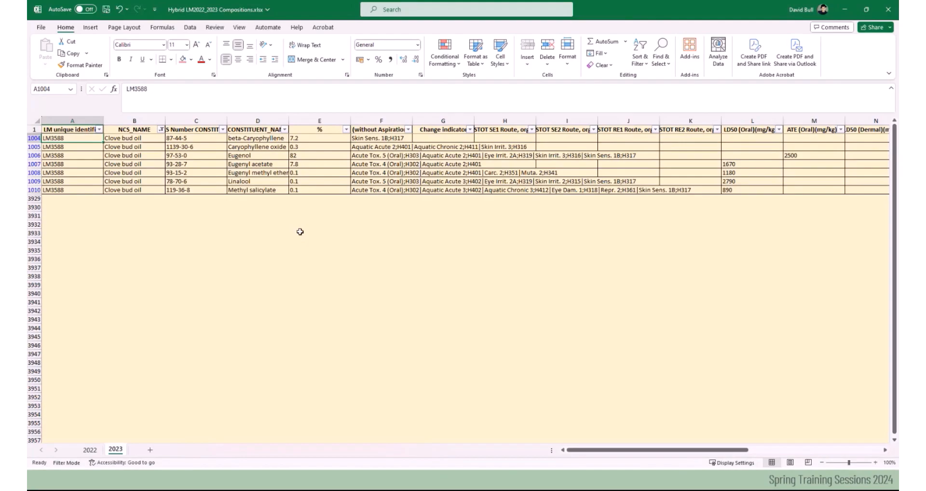
left_click_drag(284, 140, 296, 190)
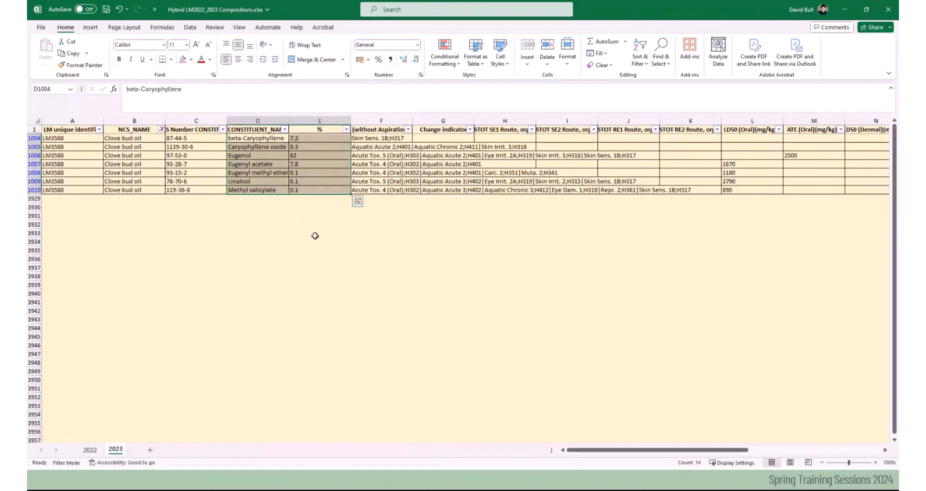
key("ctrl+Page_Up")
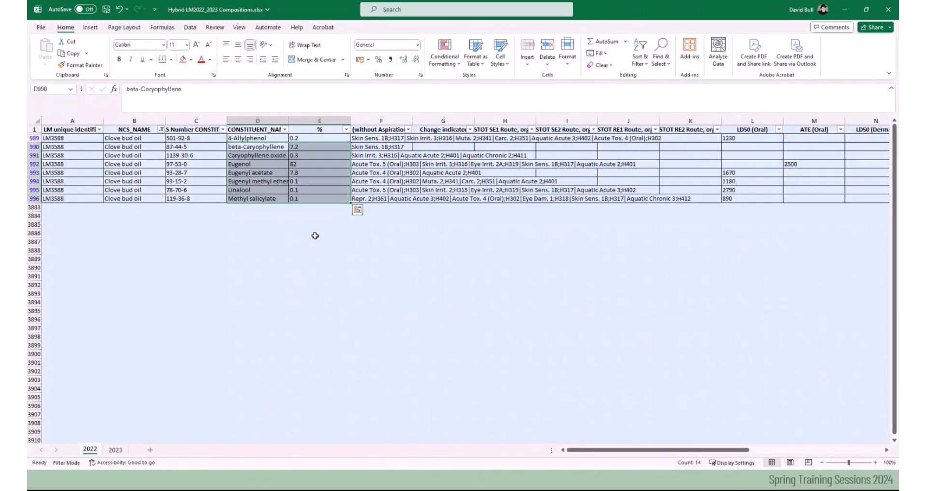
key("ctrl+Page_Down")
key("ctrl+Page_Up")
key("ctrl+Page_Down")
key("ctrl+Page_Up")
Step: Select the 4-Allylphenol row on the 2022 sheet and check it against the Clove bud oil constituents on the 2023 sheet
left_click(34, 138)
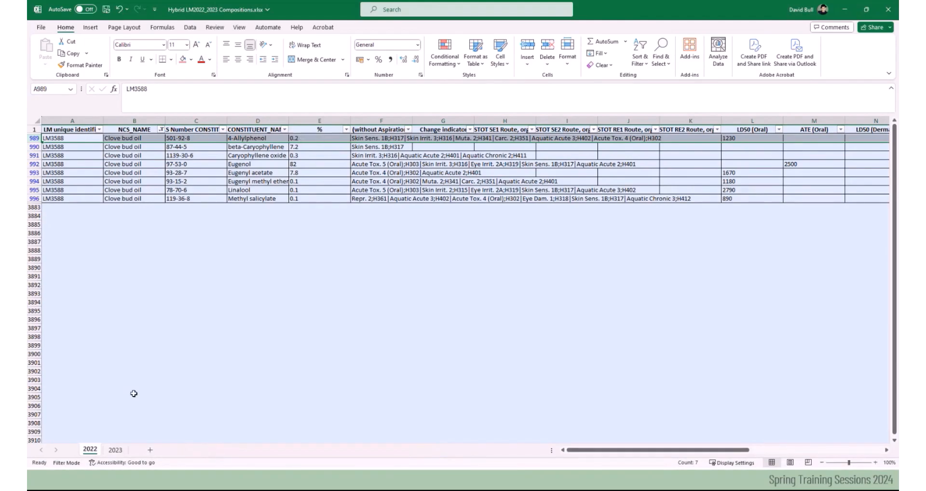
left_click(116, 450)
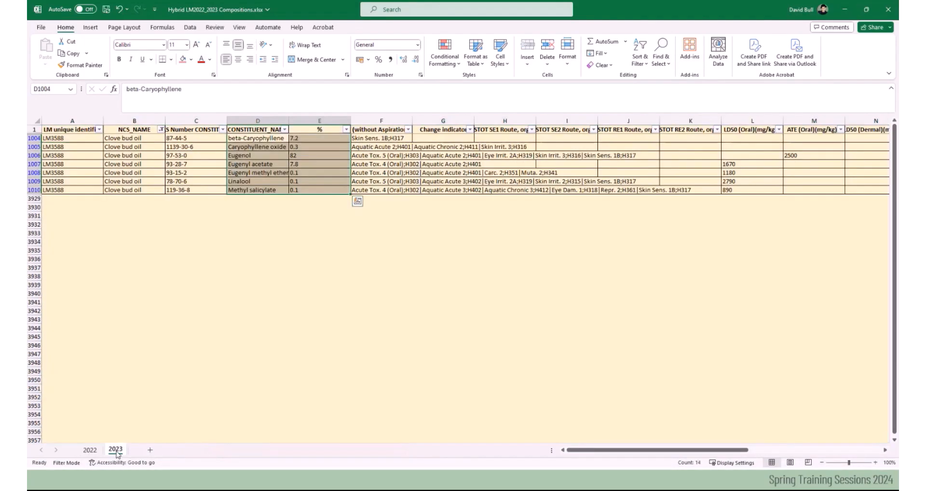
key("ctrl+Home")
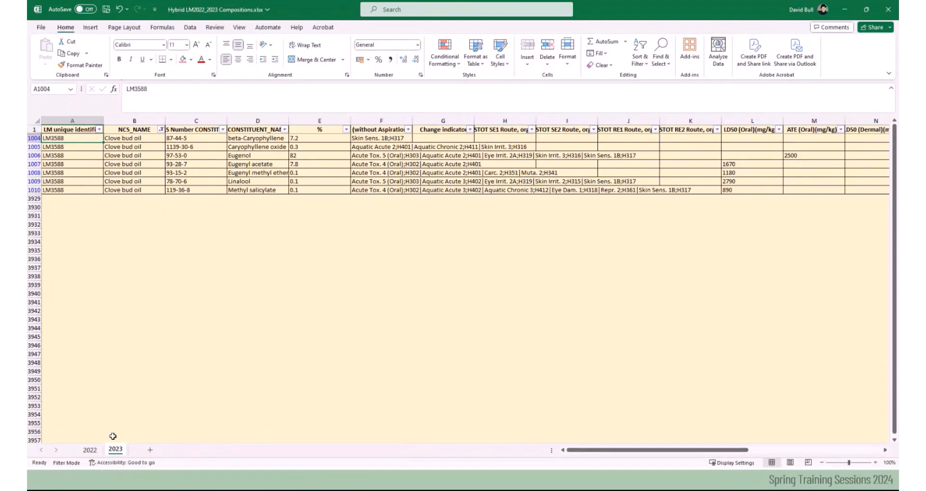
left_click(90, 450)
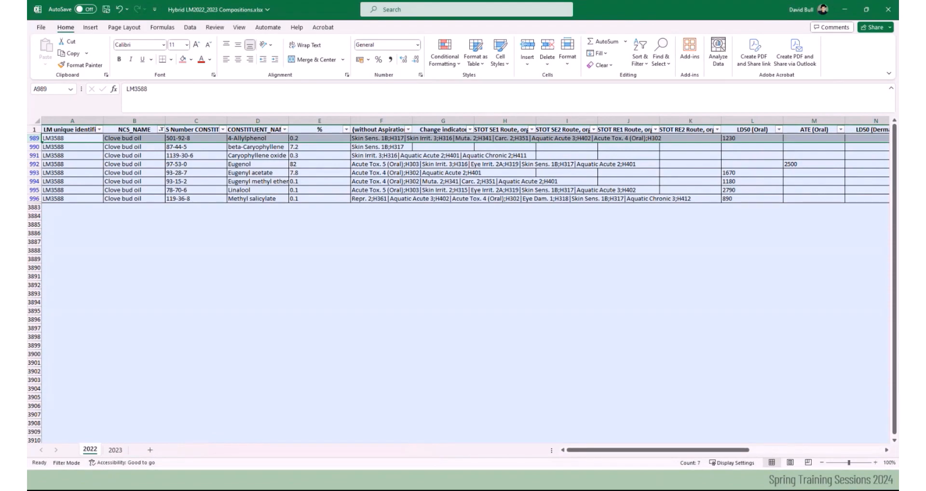
Step: Switch to FORMPAK, filter the functions by "modify a raw mat" and open Modify Raw Material Composition
key("alt+Tab")
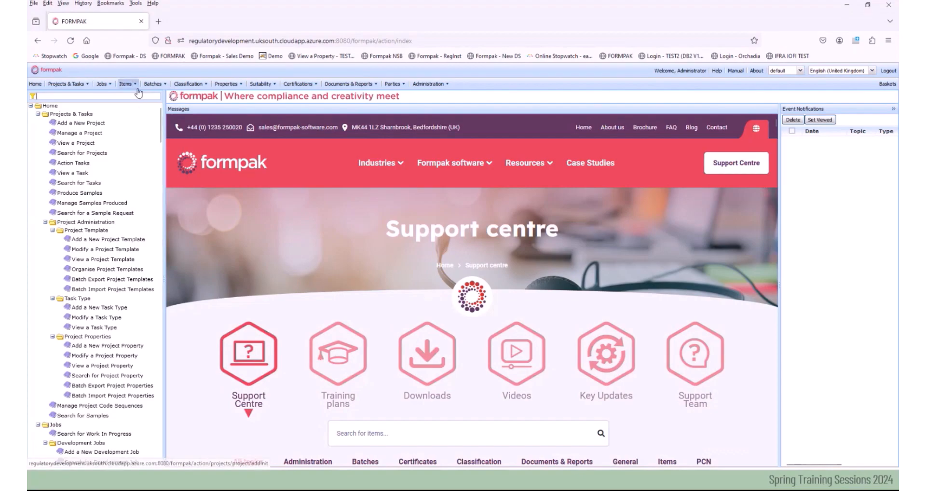
type("mo")
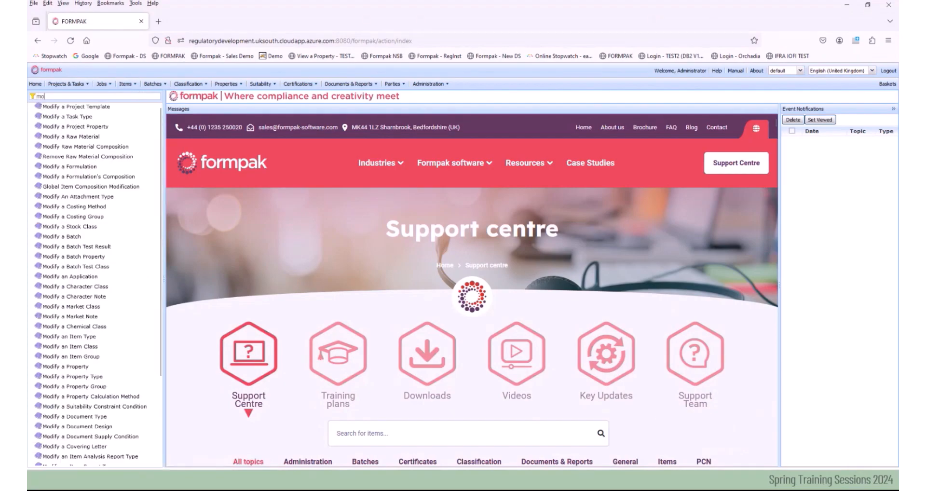
type("dify a raw mat")
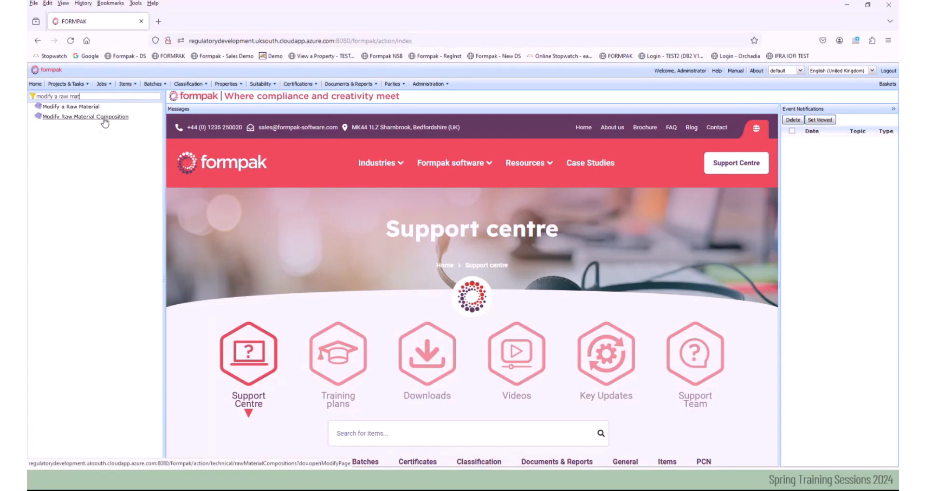
left_click(106, 118)
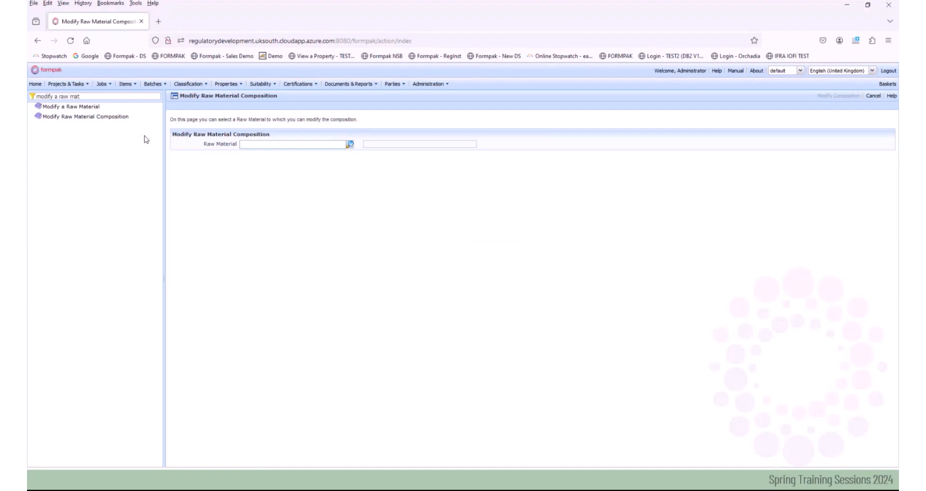
Step: Find the raw material by "clove b" and open the composition of Clove bud oil CLOV001AM for editing
type("clo")
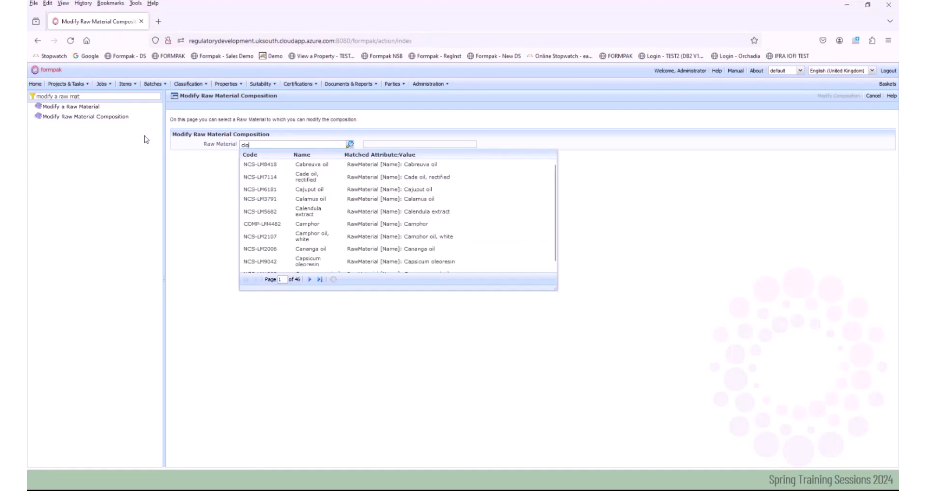
type("ve")
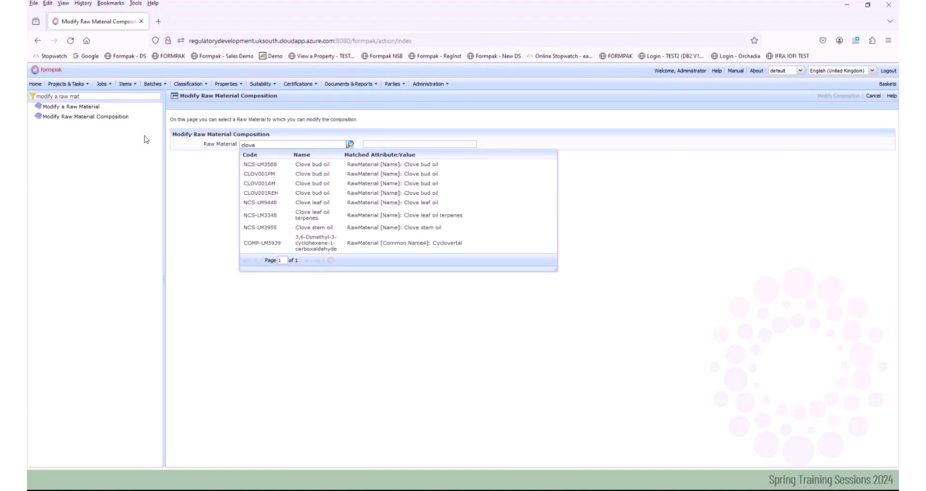
type(" b")
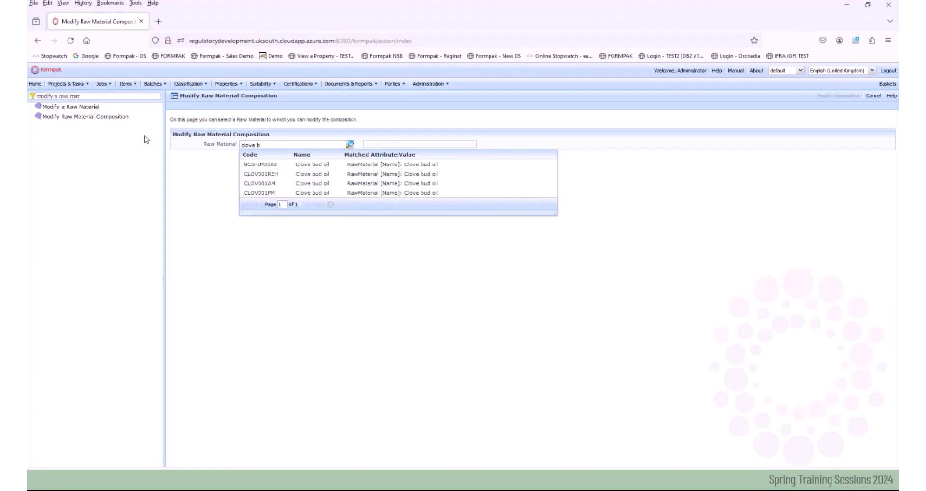
left_click(262, 183)
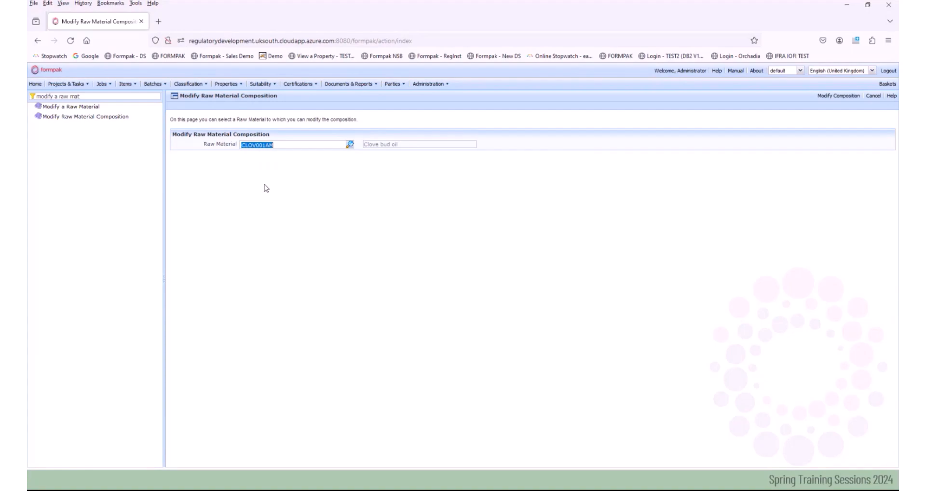
left_click(838, 96)
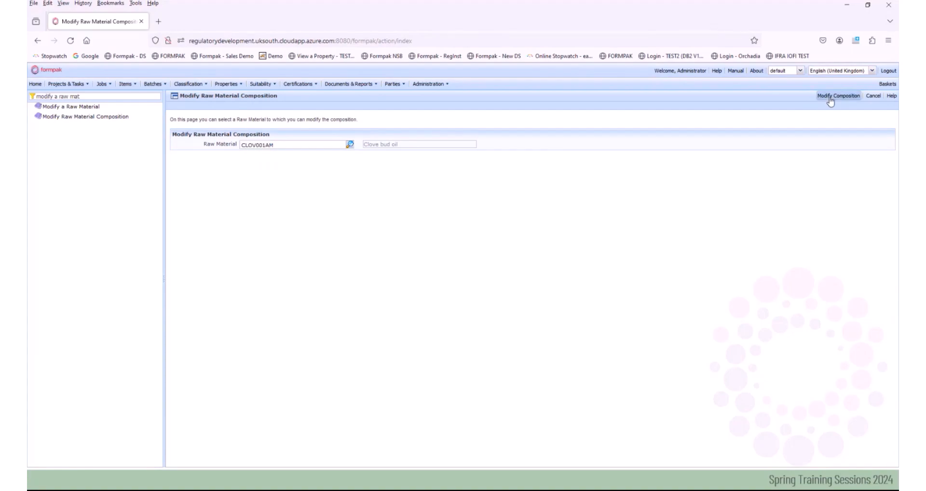
left_click(514, 292)
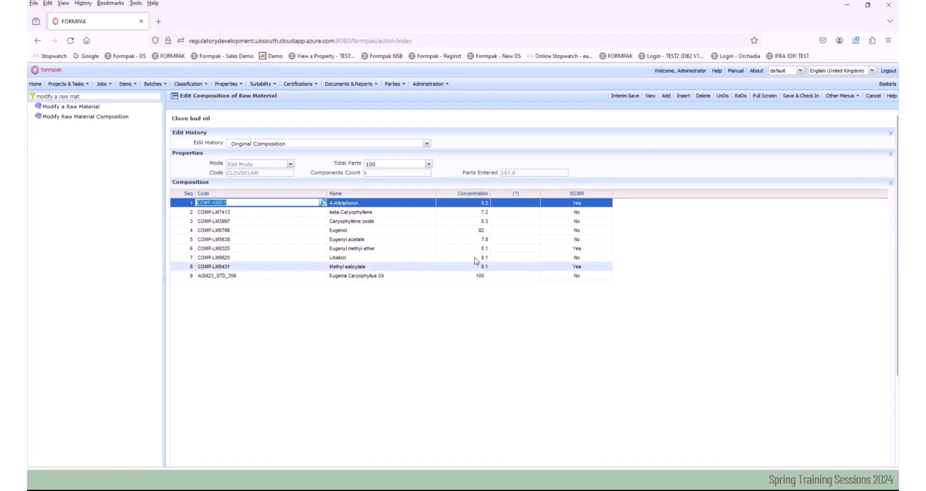
Step: Check the constituents from beta-Caryophyllene to Methyl salicylate and the Eugenia Caryophyllus Oil entry in the composition
left_click(426, 214)
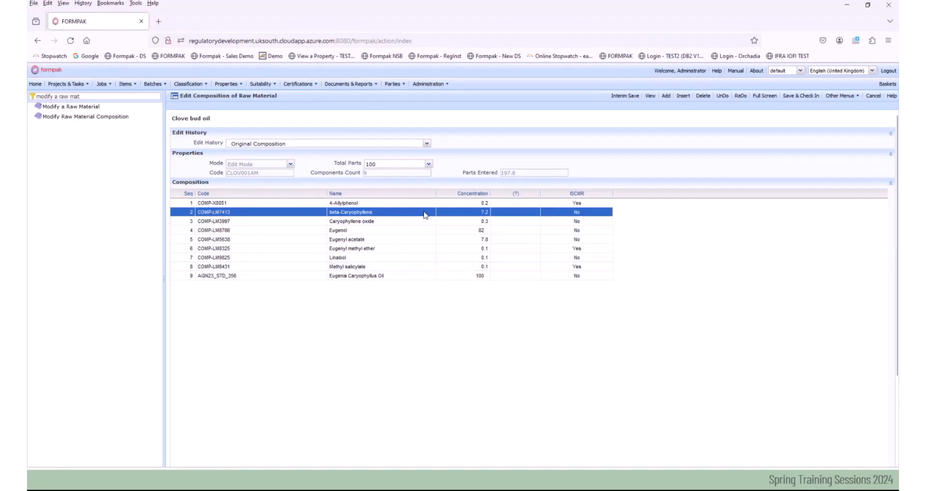
left_click(424, 268, "shift")
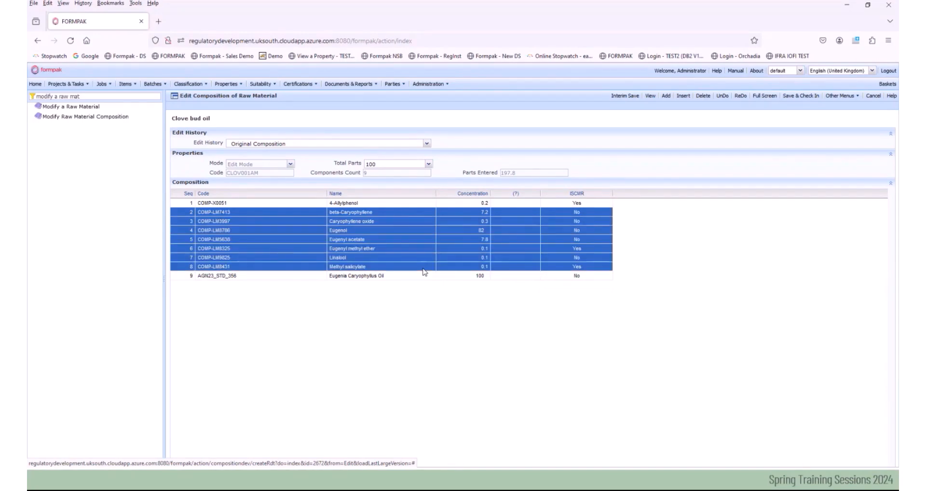
left_click(405, 278)
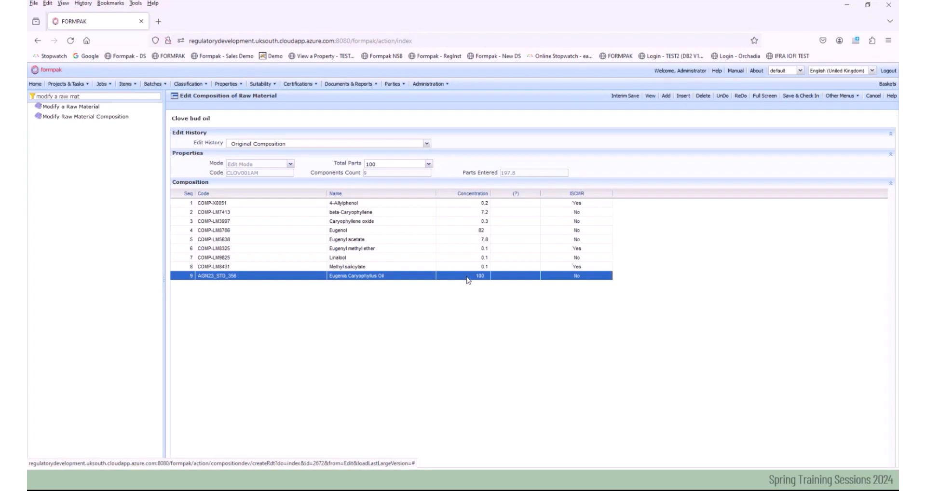
Step: Delete 4-Allylphenol from Clove bud oil's composition, and save and check it in with Preserve When Exploding set to No
left_click(439, 207)
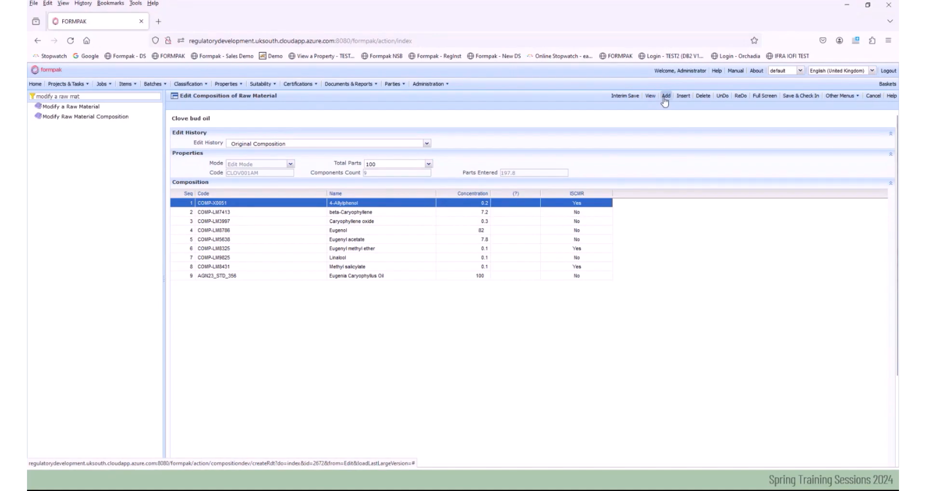
left_click(703, 98)
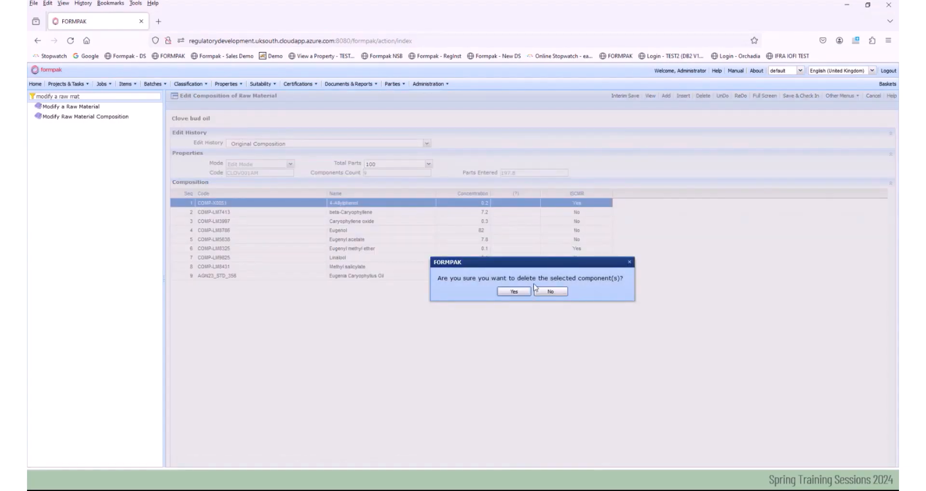
left_click(521, 294)
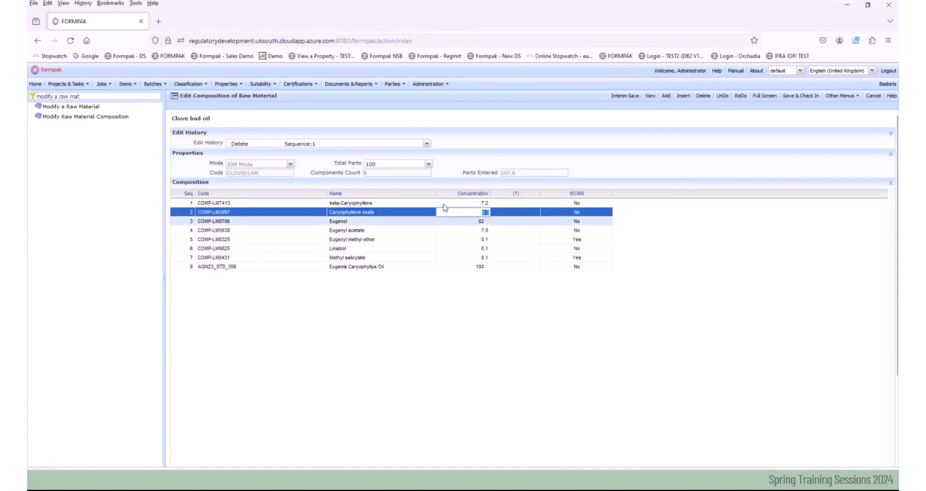
left_click(413, 204)
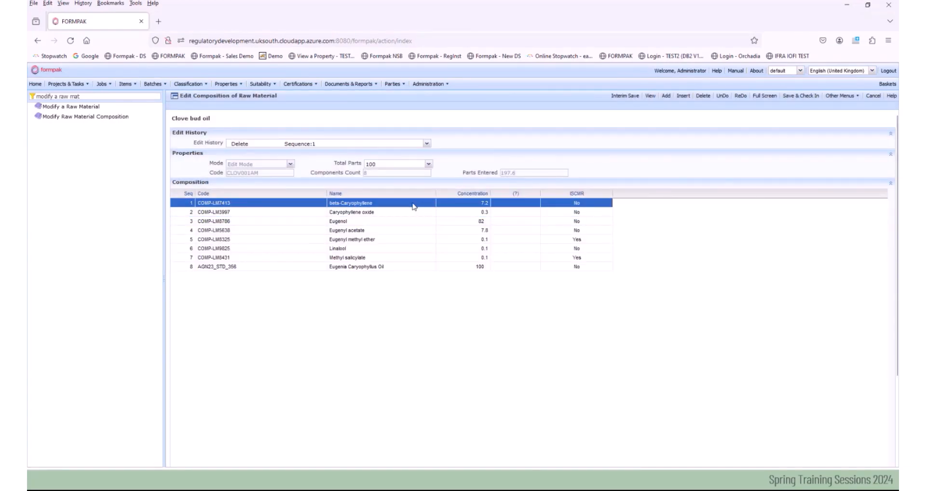
left_click(807, 98)
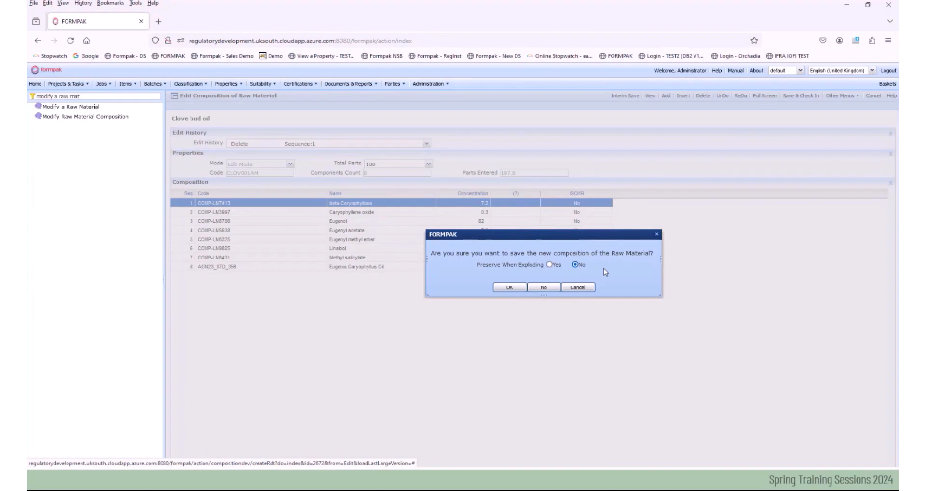
left_click(507, 288)
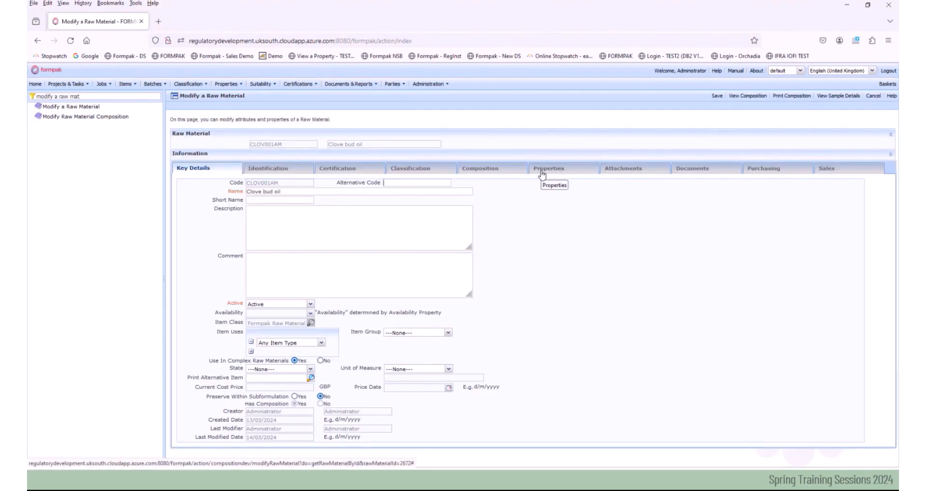
Step: Display the GHS Hazards property group in the properties of Clove bud oil CLOV001AM
left_click(543, 173)
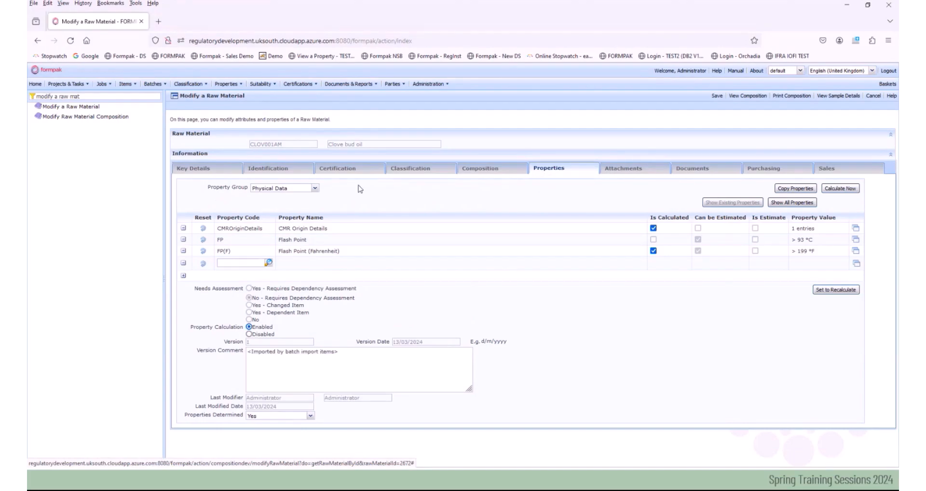
left_click(315, 188)
type("GHS Hazards")
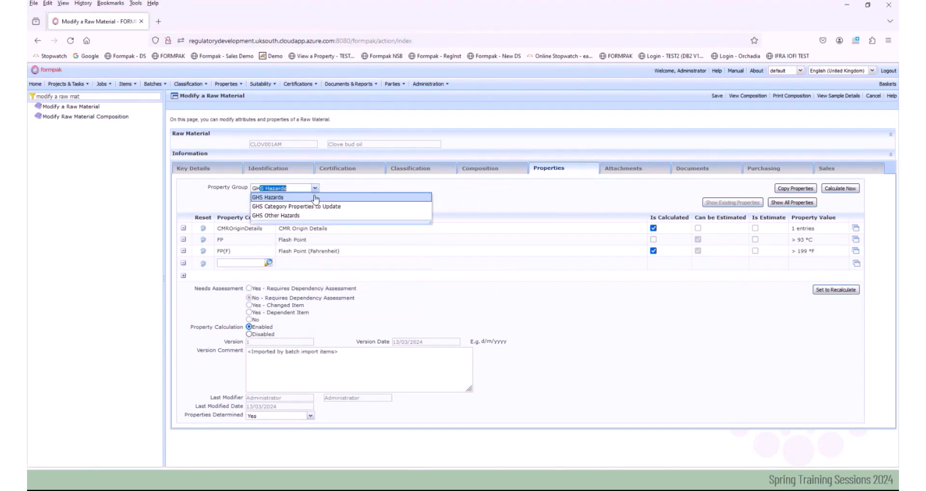
left_click(316, 198)
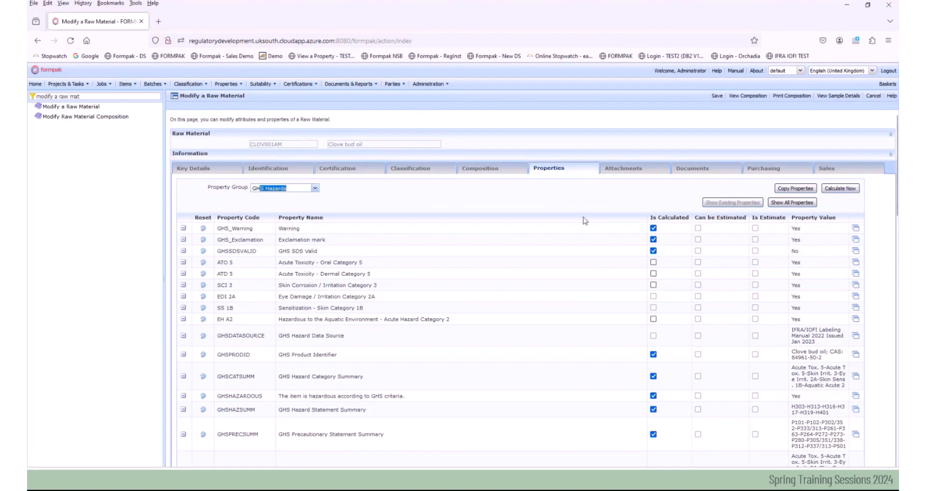
Step: Recalculate the properties of Clove bud oil and save the raw material
left_click(830, 192)
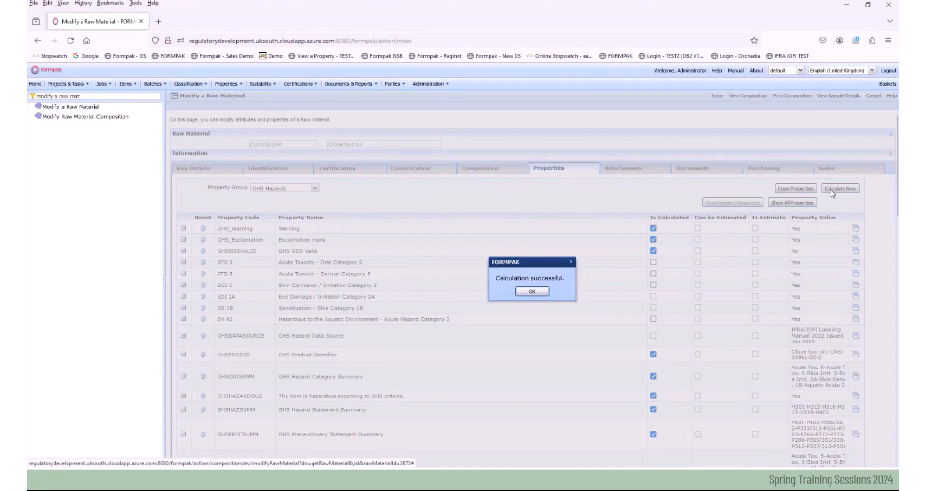
left_click(541, 291)
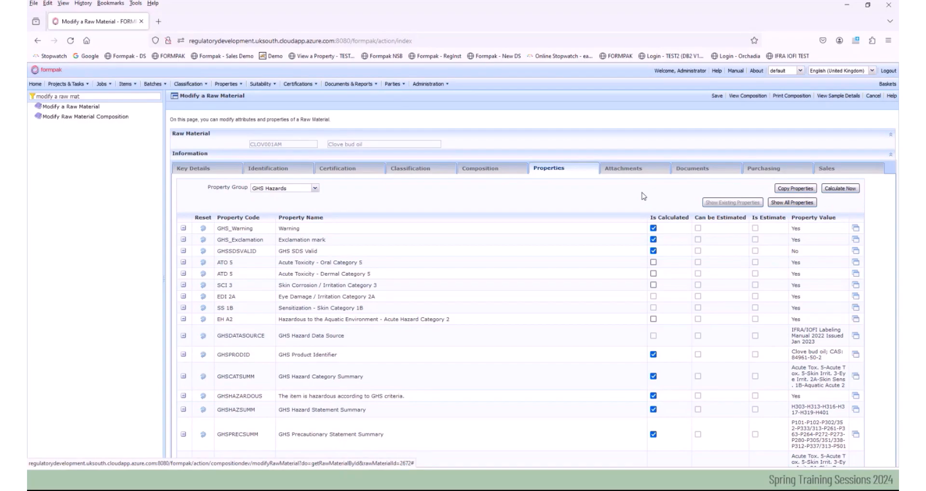
left_click(718, 96)
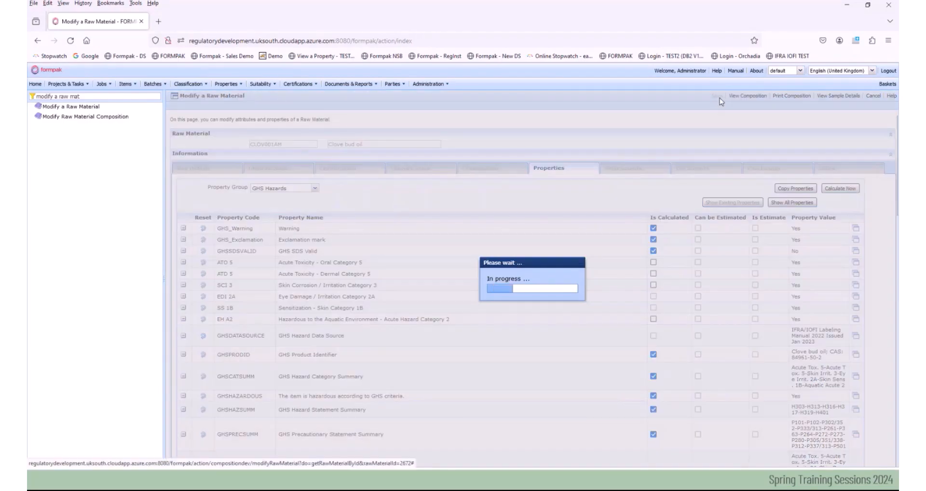